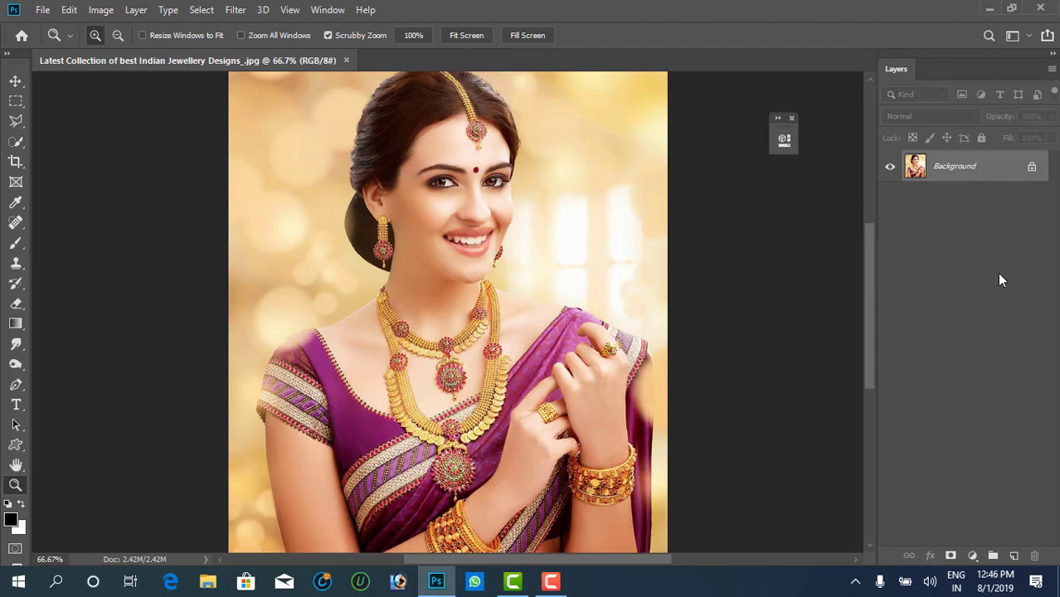
Convert the locked Background into Layer 0 and duplicate it as Layer 0 copy
{"action": "double_click", "coordinate": [986, 165]}
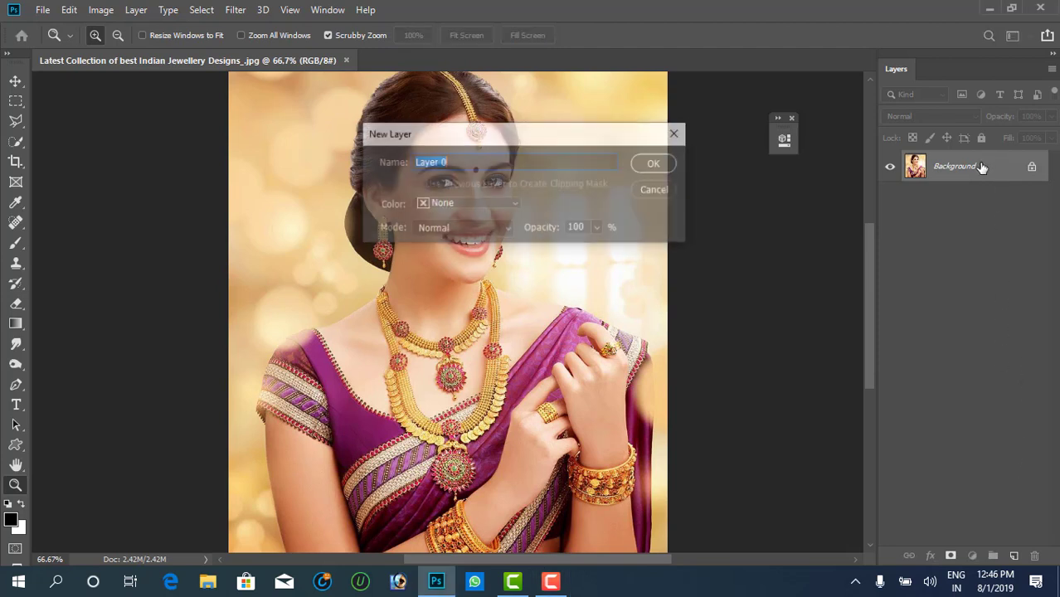
{"action": "left_click", "coordinate": [653, 161]}
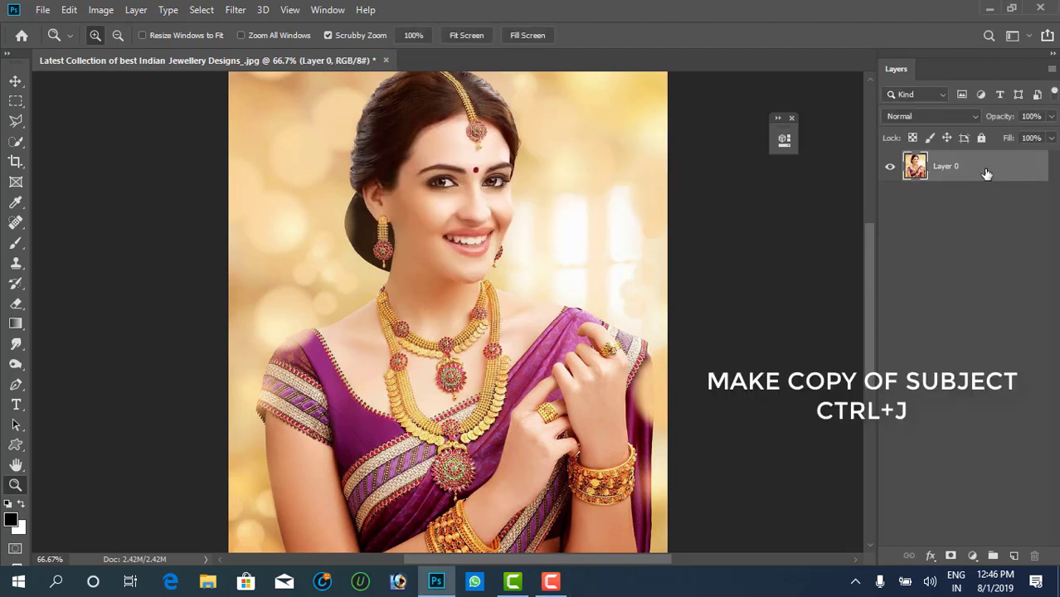
{"action": "key", "text": "ctrl+j"}
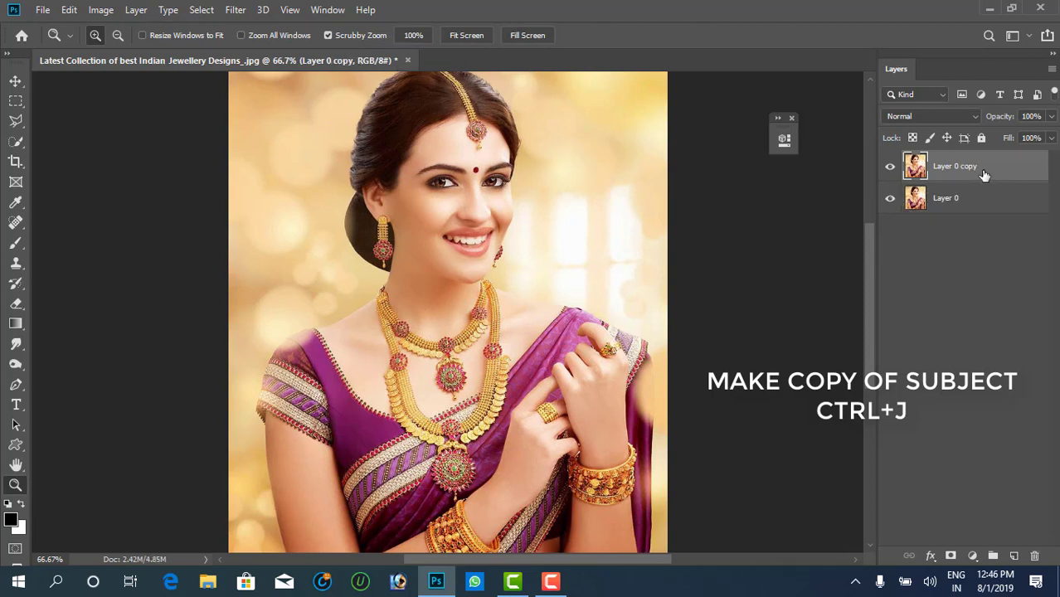
Desaturate Layer 0 copy to black and white via Image > Adjustments
{"action": "left_click", "coordinate": [101, 10]}
{"action": "mouse_move", "coordinate": [125, 50]}
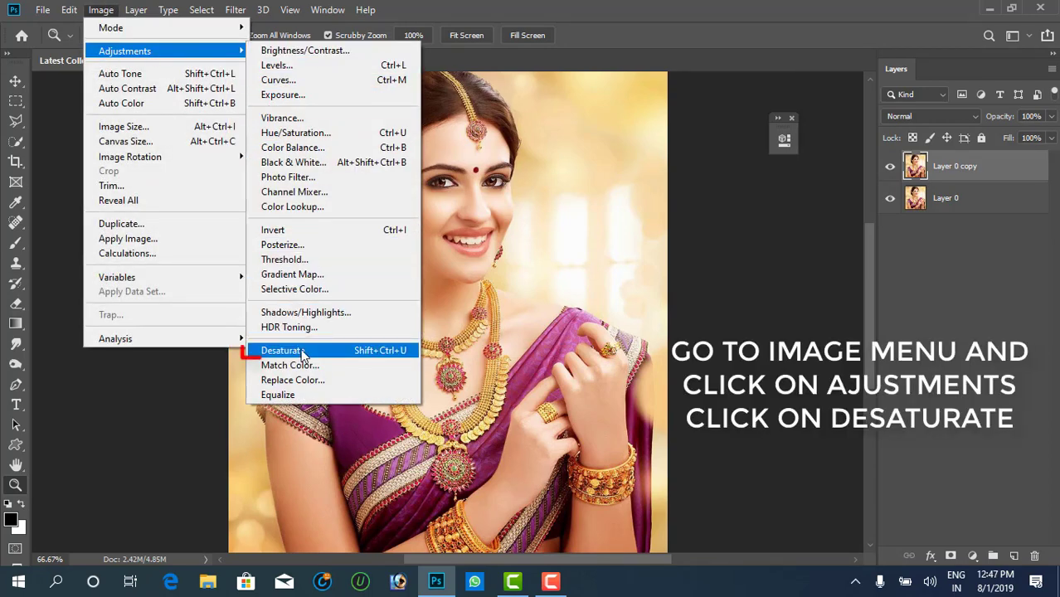
{"action": "left_click", "coordinate": [369, 352]}
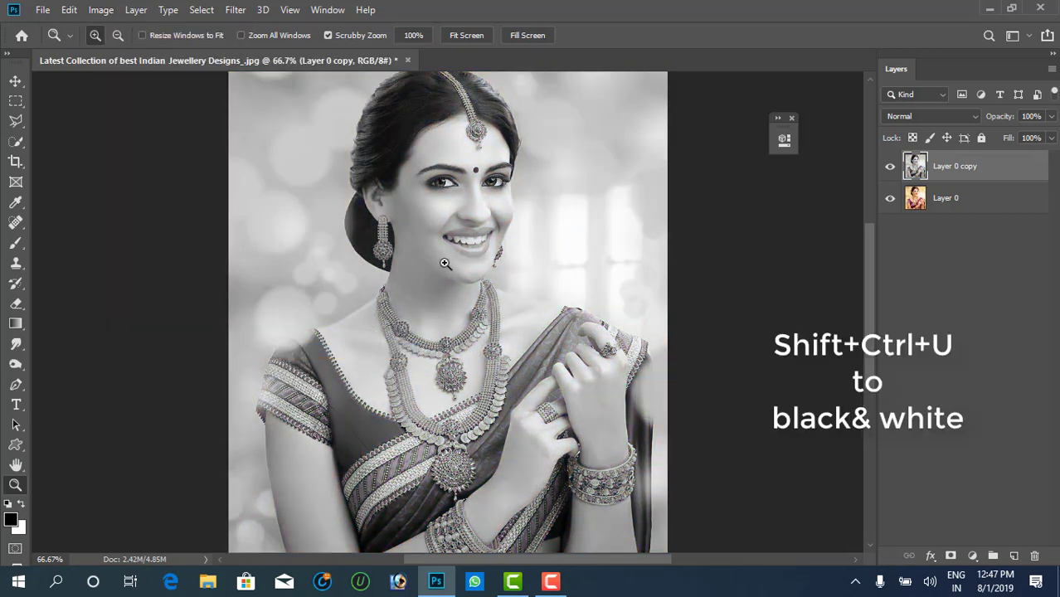
{"action": "scroll", "coordinate": [444, 263], "scroll_direction": "down", "scroll_amount": 1}
{"action": "scroll", "coordinate": [445, 263], "scroll_direction": "up", "scroll_amount": 2}
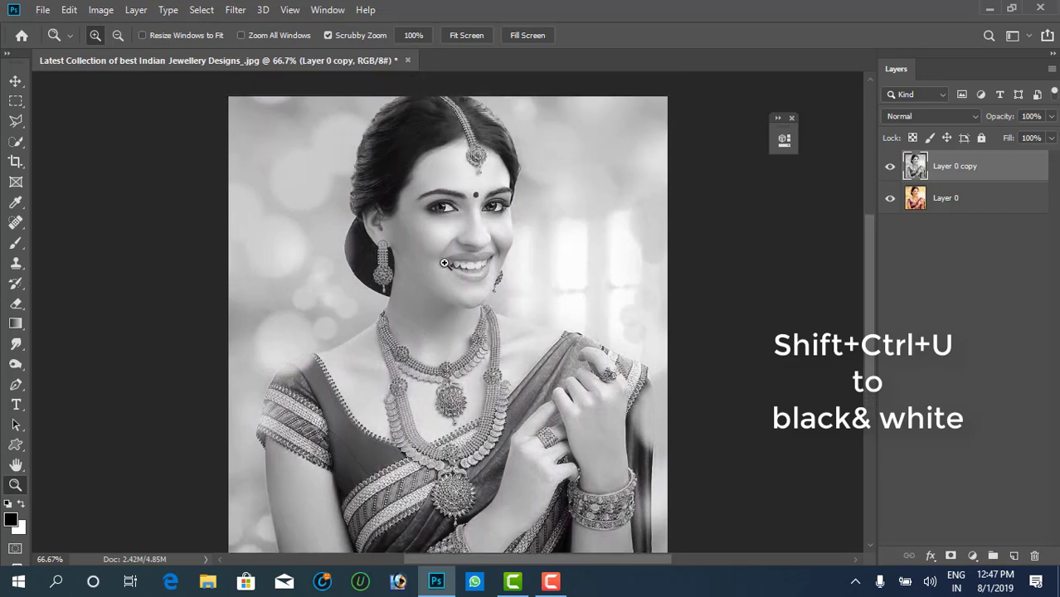
{"action": "scroll", "coordinate": [444, 263], "scroll_direction": "down", "scroll_amount": 1}
{"action": "scroll", "coordinate": [444, 263], "scroll_direction": "up", "scroll_amount": 1}
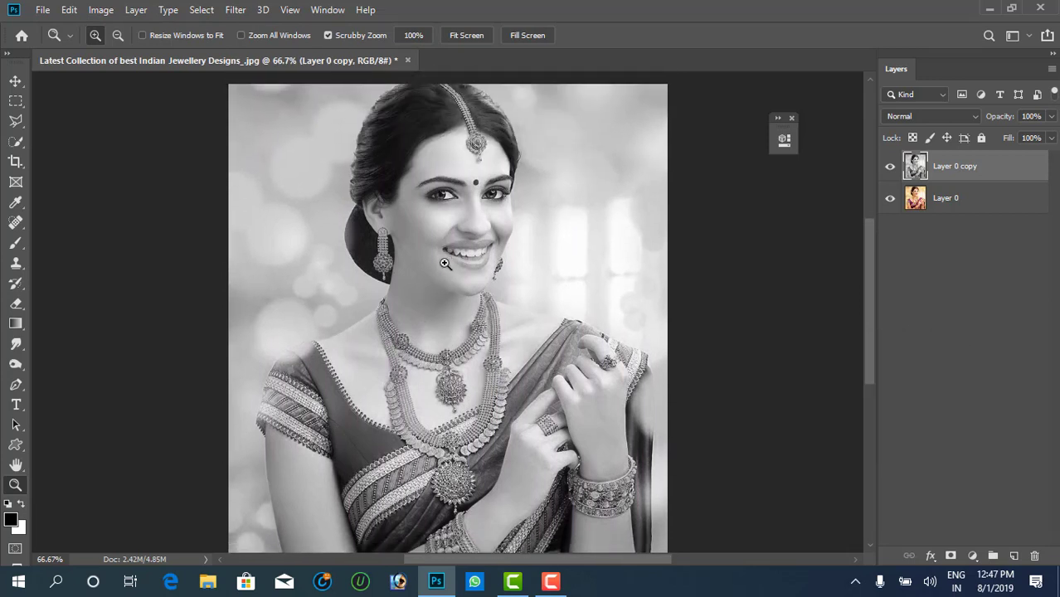
{"action": "scroll", "coordinate": [444, 263], "scroll_direction": "up", "scroll_amount": 1}
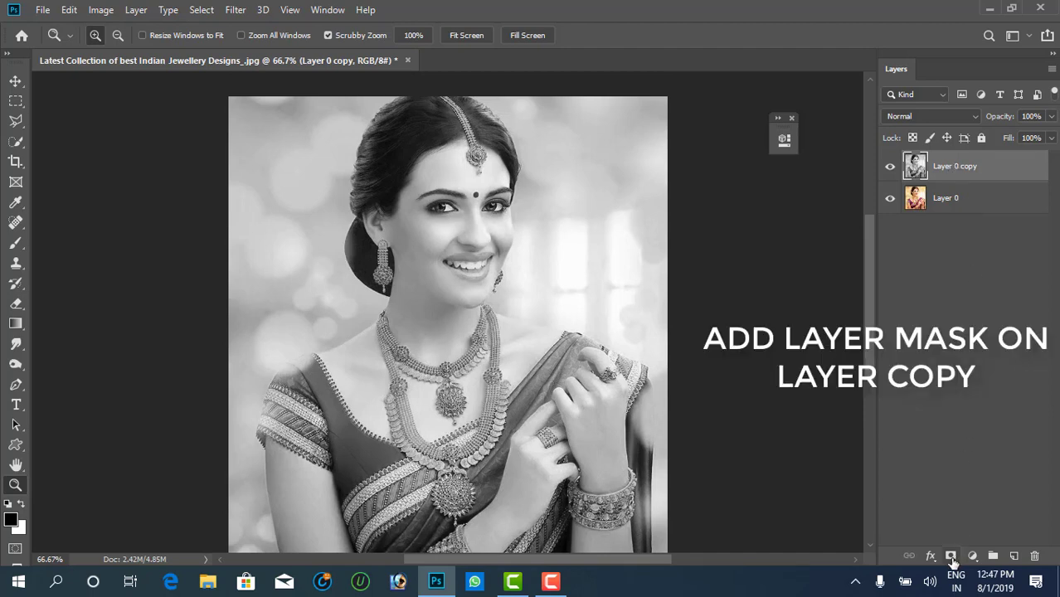
Add a white layer mask to Layer 0 copy and zoom to 200% on the jewellery
{"action": "left_click", "coordinate": [951, 556]}
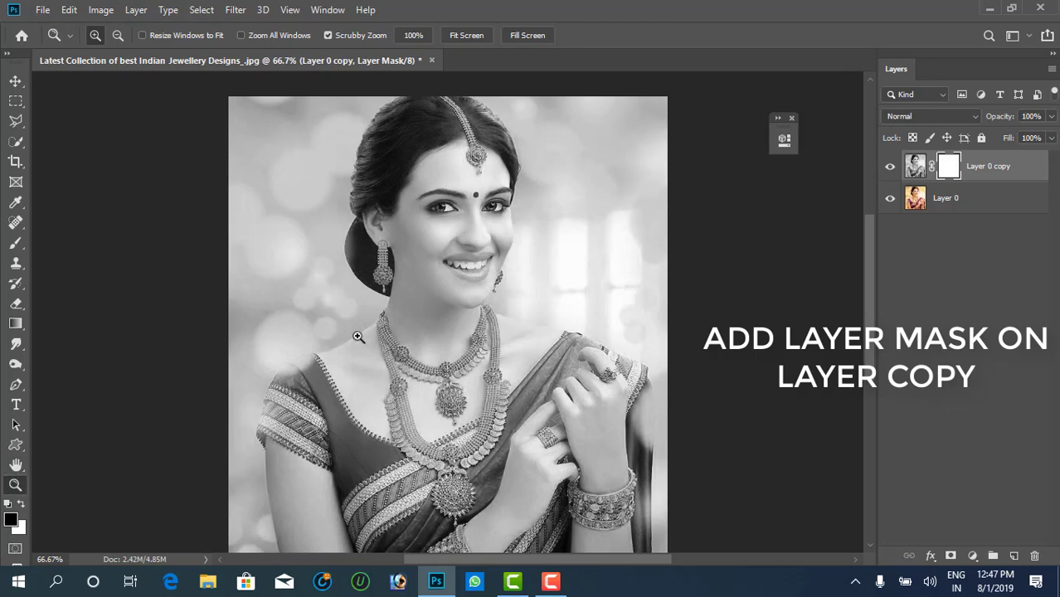
{"action": "left_click", "coordinate": [383, 341]}
{"action": "left_click", "coordinate": [481, 351]}
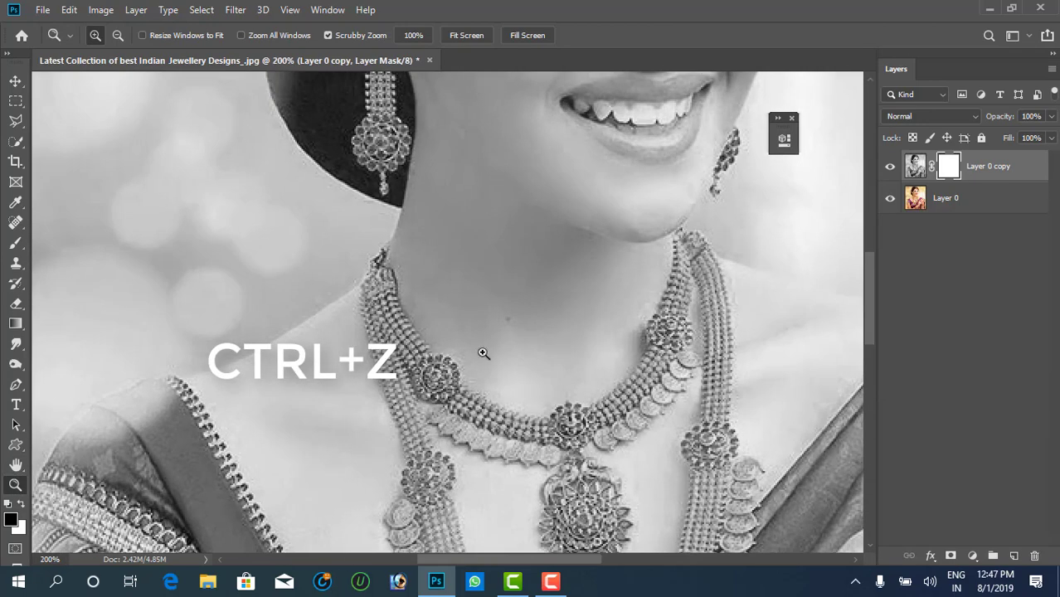
{"action": "scroll", "coordinate": [563, 274], "scroll_direction": "up", "scroll_amount": 2}
{"action": "scroll", "coordinate": [564, 274], "scroll_direction": "up", "scroll_amount": 2}
{"action": "scroll", "coordinate": [581, 257], "scroll_direction": "up", "scroll_amount": 3}
{"action": "scroll", "coordinate": [614, 241], "scroll_direction": "up", "scroll_amount": 1}
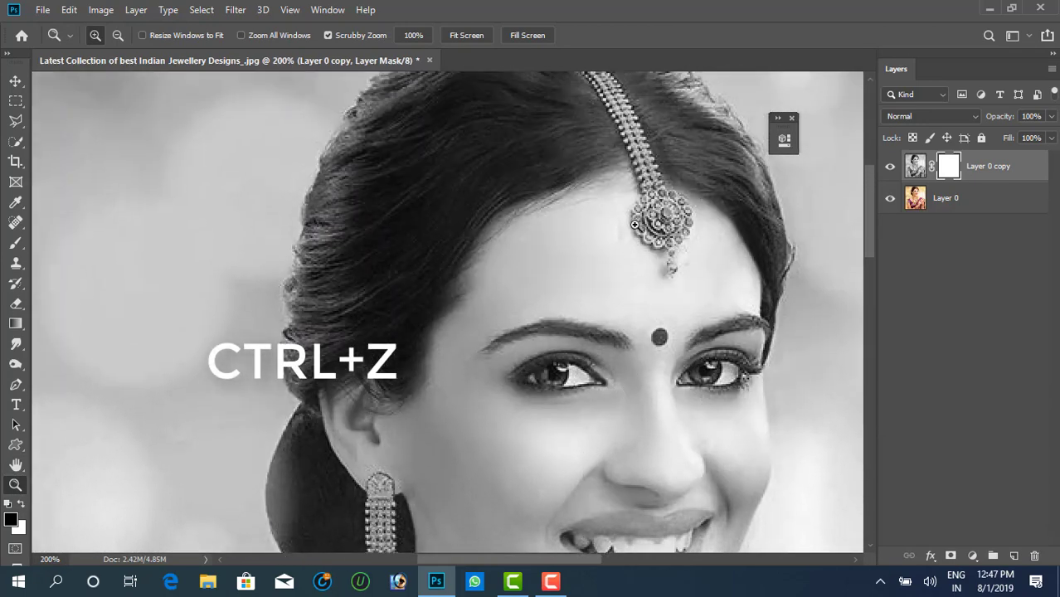
{"action": "scroll", "coordinate": [635, 224], "scroll_direction": "up", "scroll_amount": 1}
{"action": "scroll", "coordinate": [635, 224], "scroll_direction": "up", "scroll_amount": 1}
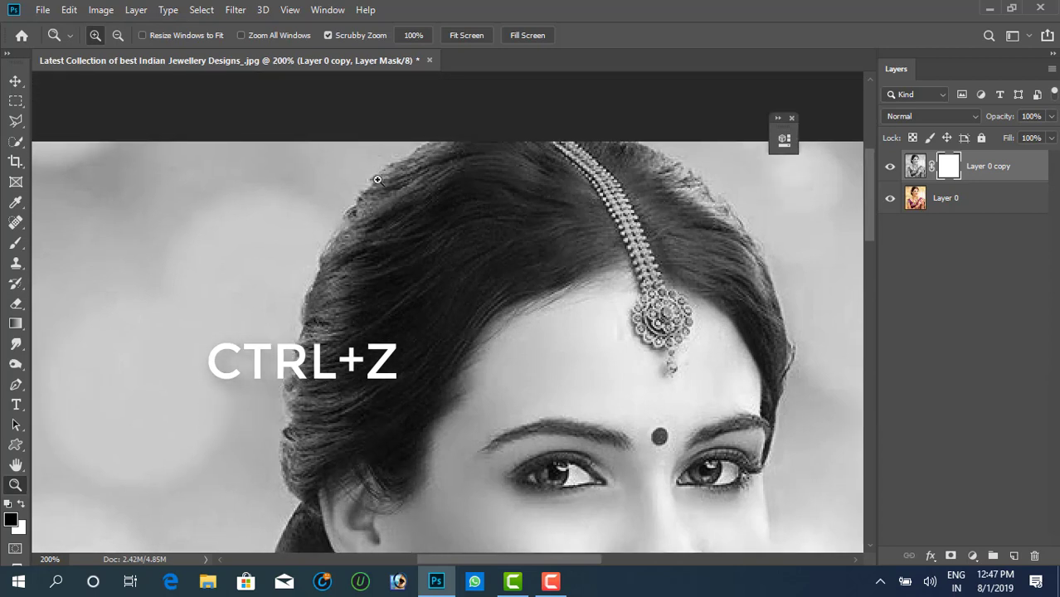
Paint black with a 23 px brush to restore the forehead pendant and its chain
{"action": "left_click", "coordinate": [16, 247]}
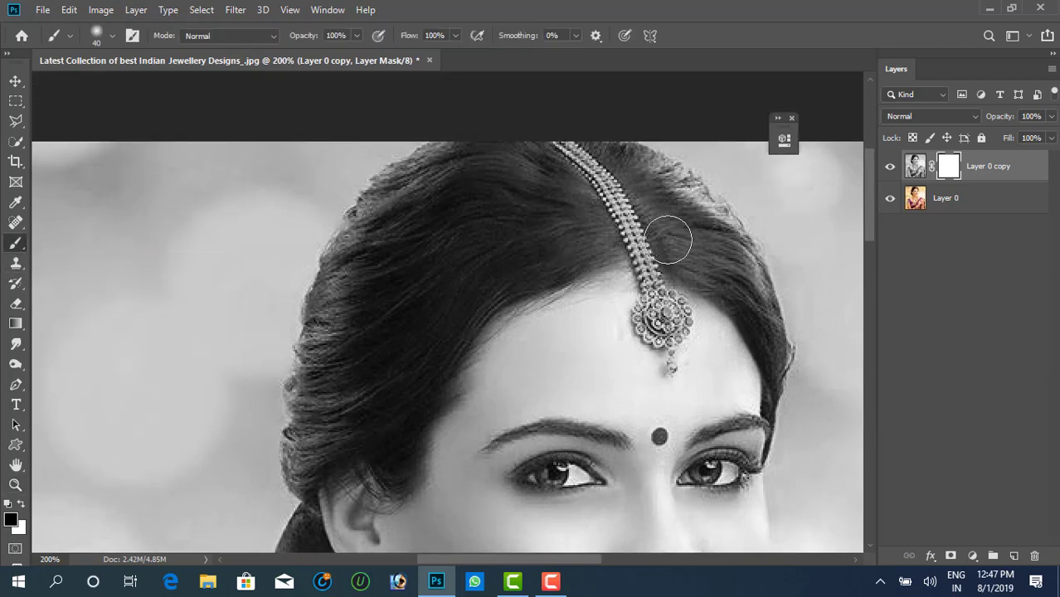
{"action": "right_click", "coordinate": [685, 263]}
{"action": "left_click_drag", "start_coordinate": [767, 278], "coordinate": [760, 277]}
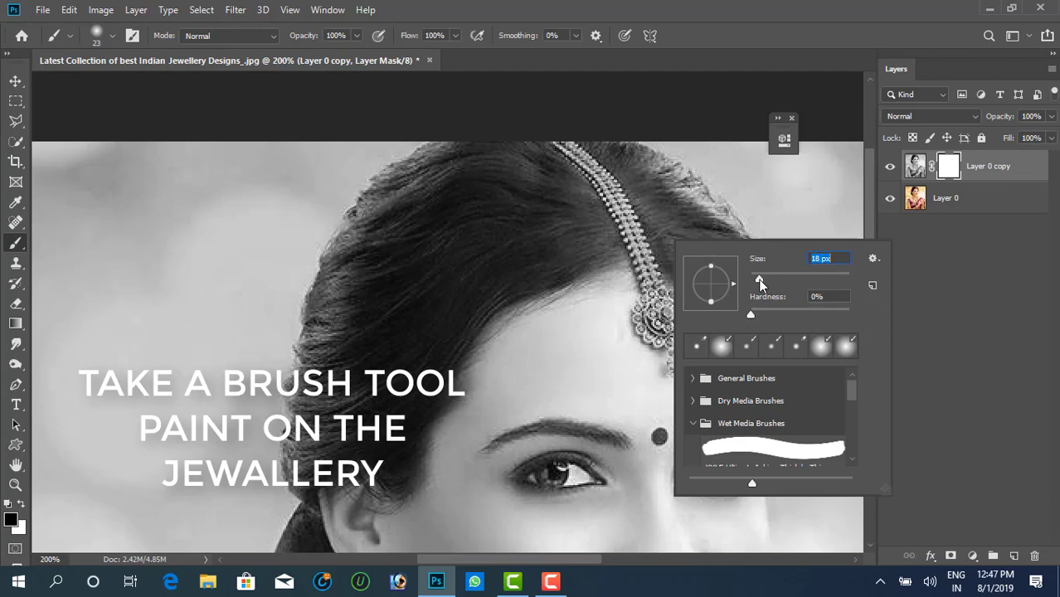
{"action": "mouse_move", "coordinate": [661, 311]}
{"action": "left_mouse_down"}
{"action": "mouse_move", "coordinate": [667, 304]}
{"action": "mouse_move", "coordinate": [676, 317]}
{"action": "mouse_move", "coordinate": [655, 327]}
{"action": "mouse_move", "coordinate": [646, 311]}
{"action": "mouse_move", "coordinate": [656, 333]}
{"action": "mouse_move", "coordinate": [679, 320]}
{"action": "mouse_move", "coordinate": [672, 306]}
{"action": "mouse_move", "coordinate": [666, 316]}
{"action": "left_mouse_up"}
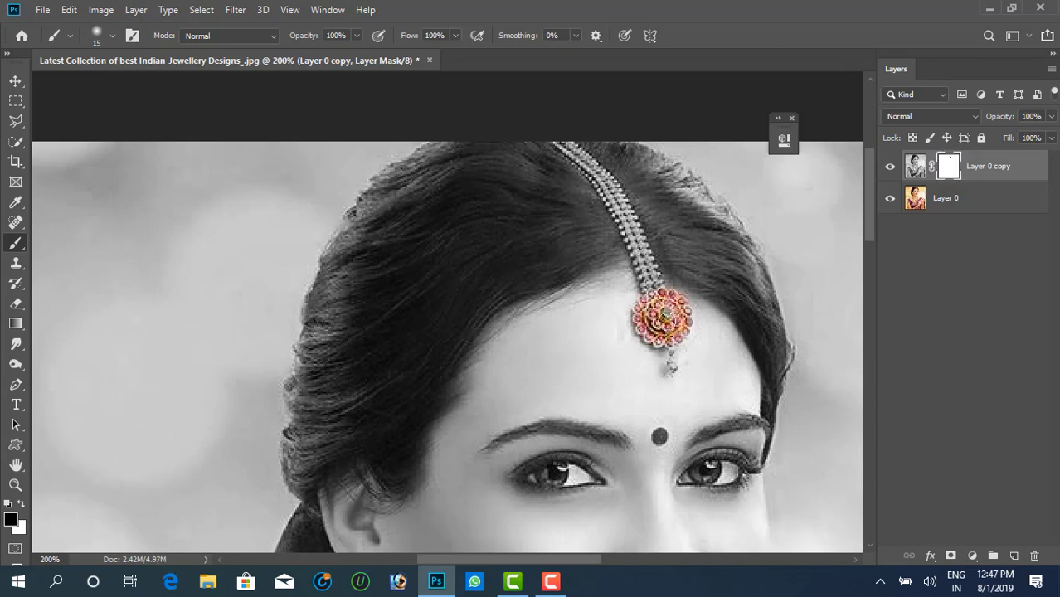
{"action": "mouse_move", "coordinate": [649, 270]}
{"action": "left_mouse_down"}
{"action": "mouse_move", "coordinate": [593, 177]}
{"action": "mouse_move", "coordinate": [604, 176]}
{"action": "mouse_move", "coordinate": [650, 262]}
{"action": "left_mouse_up"}
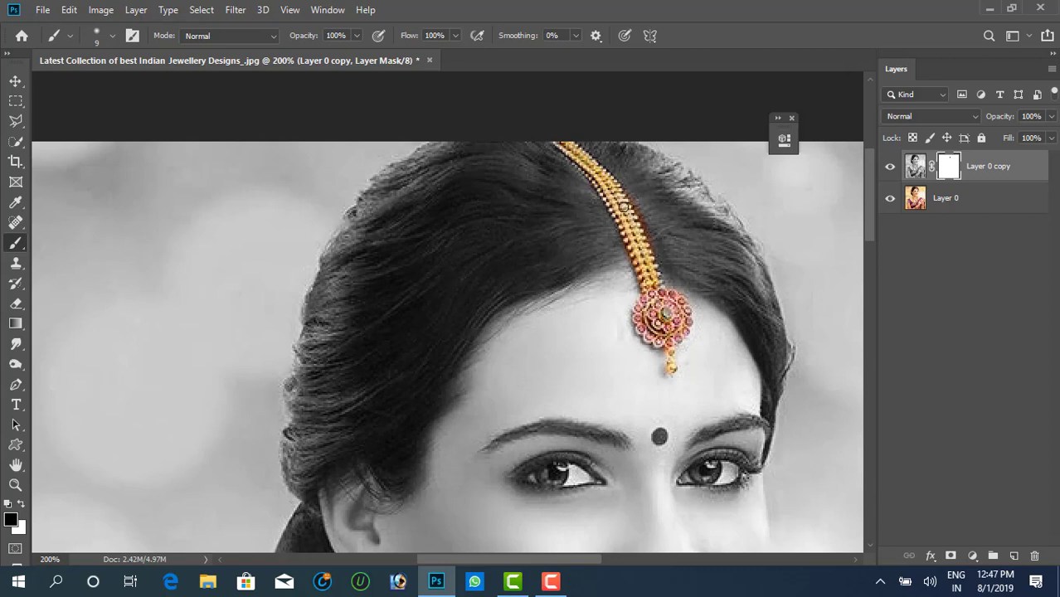
{"action": "left_click", "coordinate": [21, 506]}
Restore the gold and red of the left earring and both earring drops
{"action": "key", "text": "x"}
{"action": "scroll", "coordinate": [355, 383], "scroll_direction": "down", "scroll_amount": 6}
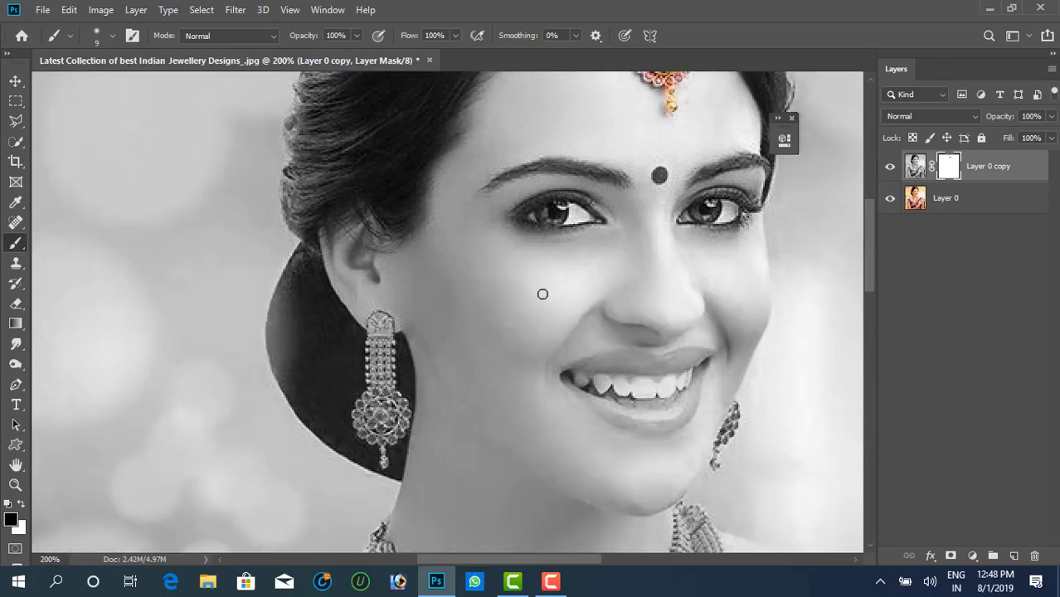
{"action": "scroll", "coordinate": [542, 294], "scroll_direction": "down", "scroll_amount": 2}
{"action": "key", "text": "bracketright"}
{"action": "key", "text": "bracketright"}
{"action": "mouse_move", "coordinate": [381, 242]}
{"action": "left_mouse_down"}
{"action": "mouse_move", "coordinate": [381, 328]}
{"action": "mouse_move", "coordinate": [358, 336]}
{"action": "mouse_move", "coordinate": [383, 375]}
{"action": "left_mouse_up"}
{"action": "key", "text": "bracketleft"}
{"action": "key", "text": "bracketleft"}
{"action": "key", "text": "bracketleft"}
{"action": "key", "text": "bracketleft"}
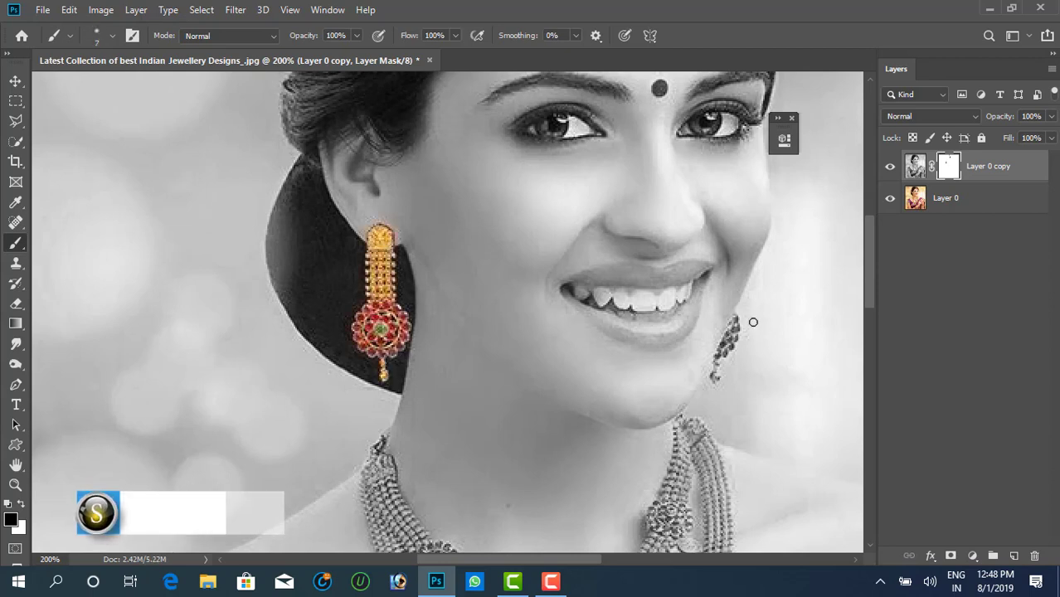
{"action": "left_click_drag", "start_coordinate": [735, 319], "coordinate": [728, 333]}
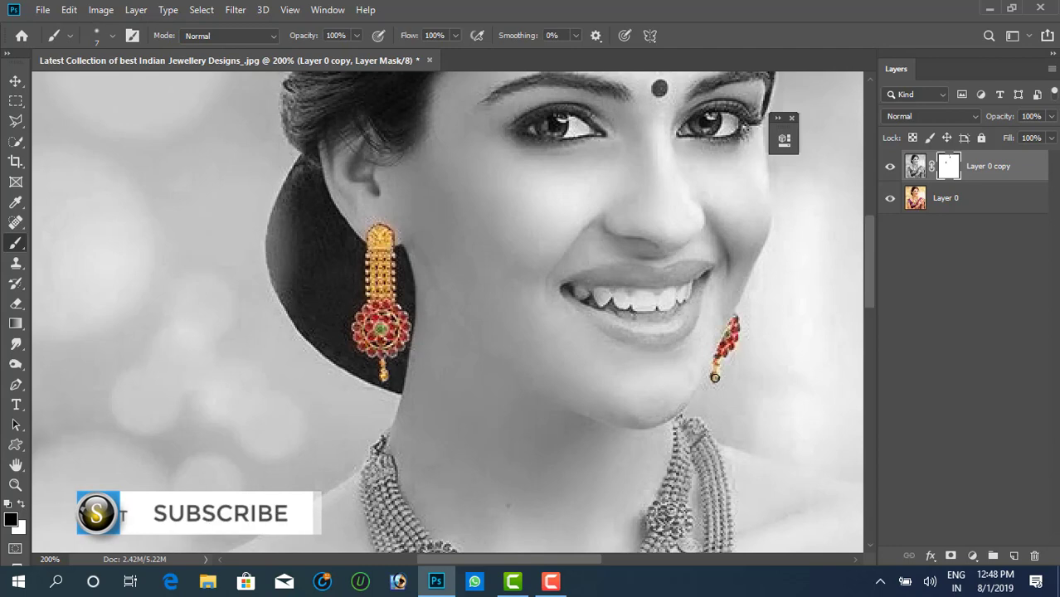
Paint the necklace's top strand gold and the red medallion back into colour
{"action": "scroll", "coordinate": [715, 378], "scroll_direction": "down", "scroll_amount": 3}
{"action": "scroll", "coordinate": [620, 287], "scroll_direction": "down", "scroll_amount": 2}
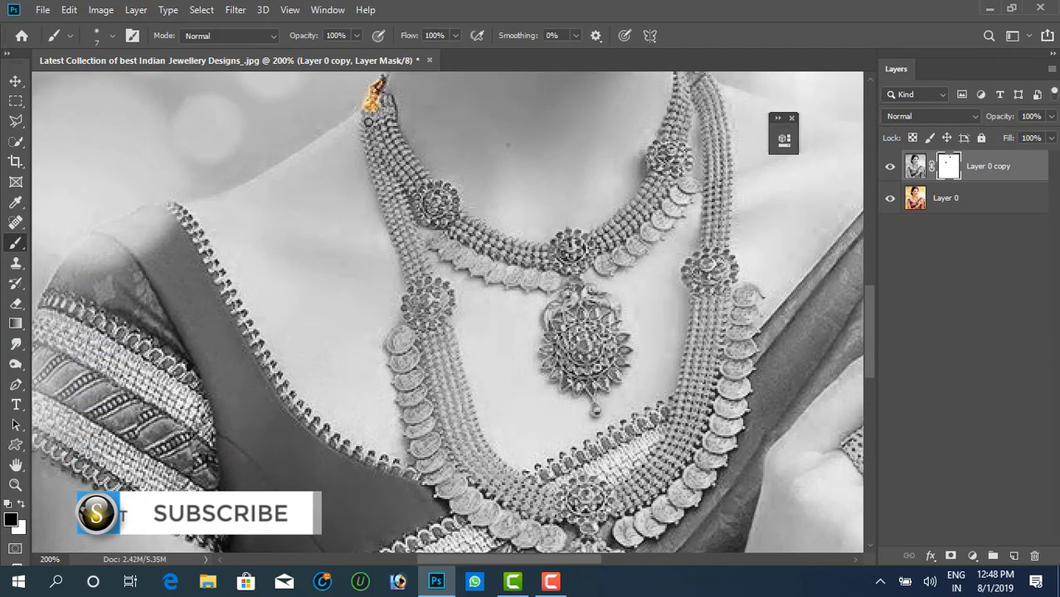
{"action": "mouse_move", "coordinate": [368, 122]}
{"action": "left_mouse_down"}
{"action": "mouse_move", "coordinate": [384, 100]}
{"action": "mouse_move", "coordinate": [391, 193]}
{"action": "mouse_move", "coordinate": [414, 273]}
{"action": "left_mouse_up"}
{"action": "key", "text": "bracketright"}
{"action": "key", "text": "bracketright"}
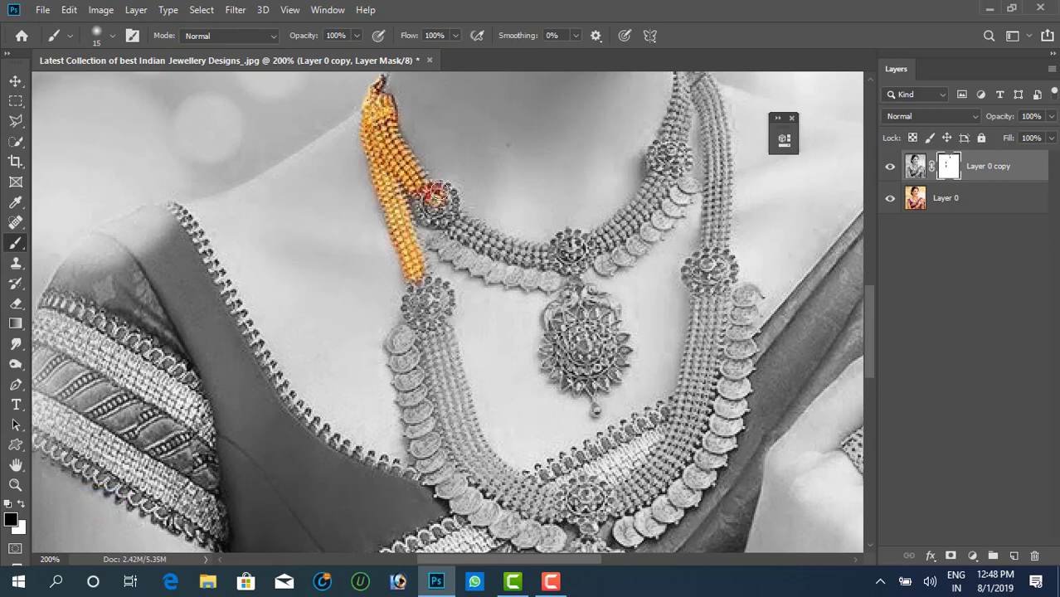
{"action": "left_click_drag", "start_coordinate": [468, 226], "coordinate": [461, 234]}
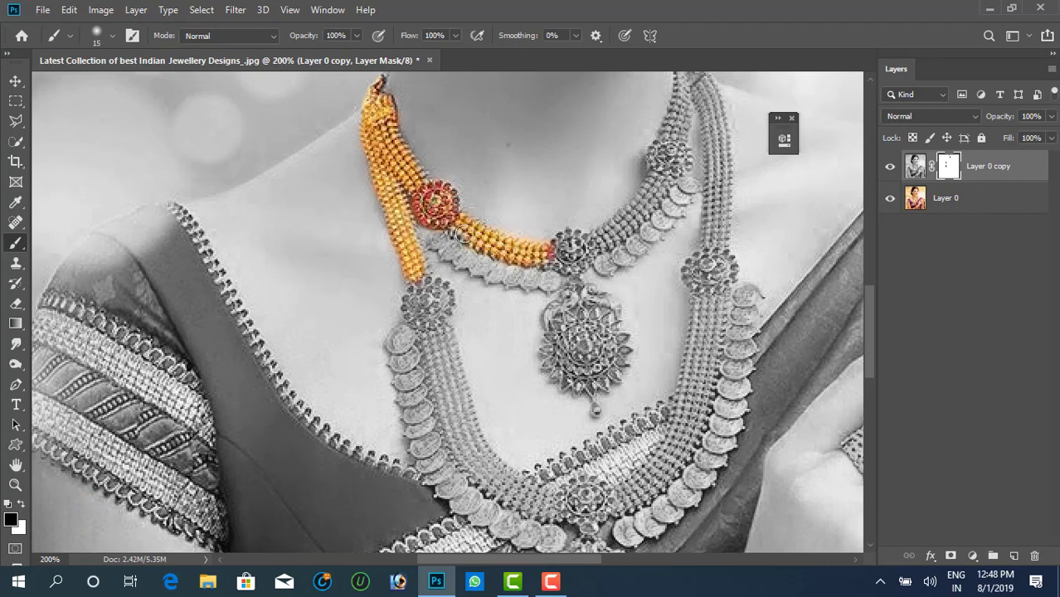
{"action": "left_click_drag", "start_coordinate": [571, 252], "coordinate": [572, 255]}
{"action": "scroll", "coordinate": [666, 157], "scroll_direction": "up", "scroll_amount": 2}
{"action": "mouse_move", "coordinate": [687, 125]}
{"action": "left_mouse_down"}
{"action": "mouse_move", "coordinate": [639, 282]}
{"action": "mouse_move", "coordinate": [595, 302]}
{"action": "mouse_move", "coordinate": [658, 232]}
{"action": "mouse_move", "coordinate": [607, 300]}
{"action": "left_mouse_up"}
{"action": "key", "text": "bracketleft"}
Restore gold to the coin chain below the necklace and beside the medallions
{"action": "scroll", "coordinate": [682, 183], "scroll_direction": "down", "scroll_amount": 2}
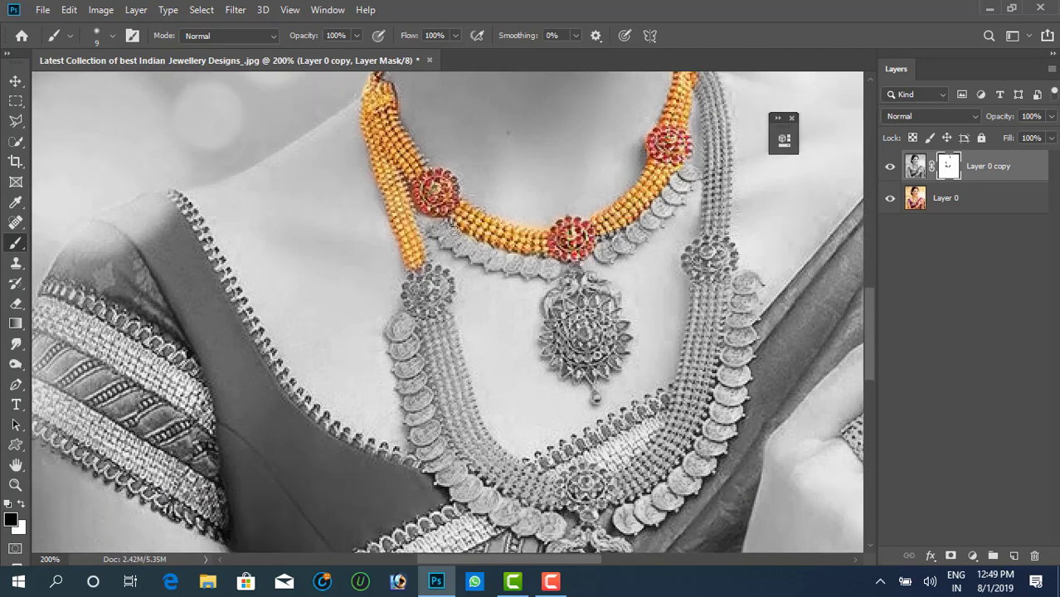
{"action": "left_click_drag", "start_coordinate": [448, 240], "coordinate": [549, 270]}
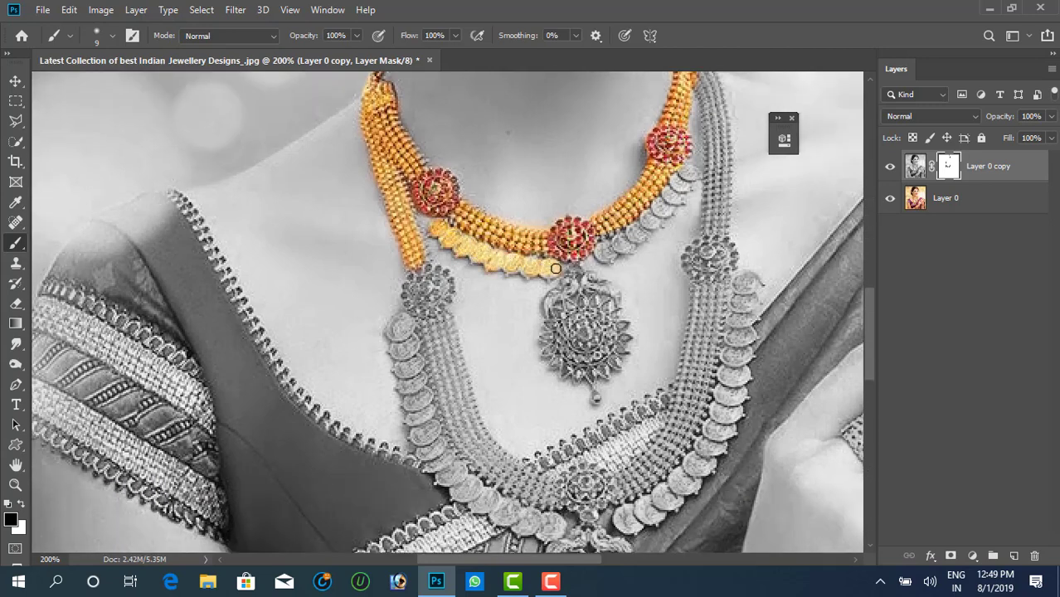
{"action": "left_click_drag", "start_coordinate": [687, 171], "coordinate": [664, 210]}
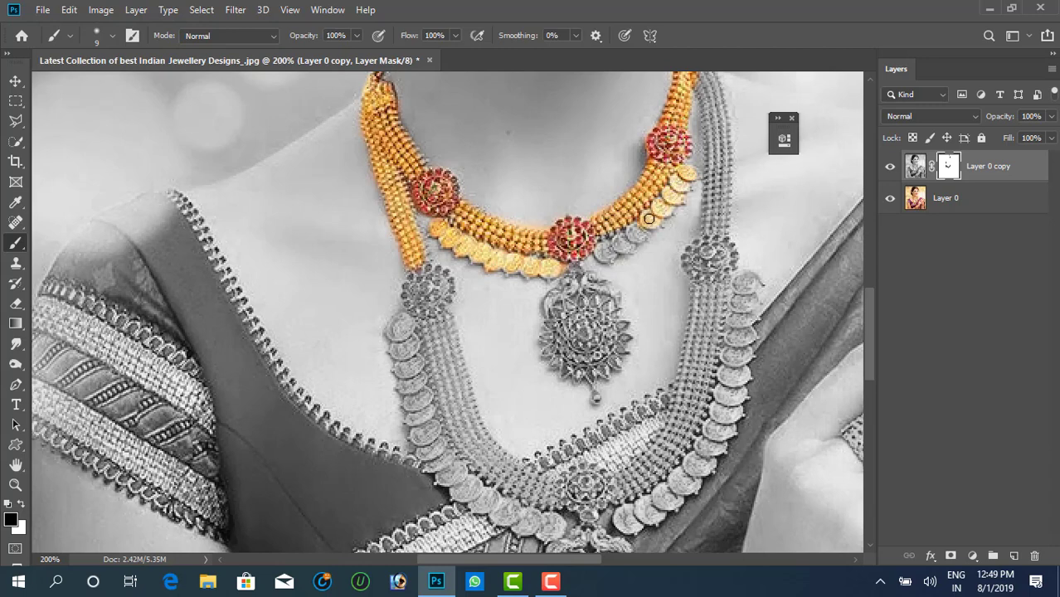
{"action": "mouse_move", "coordinate": [591, 252]}
{"action": "left_mouse_down"}
{"action": "mouse_move", "coordinate": [630, 250]}
{"action": "mouse_move", "coordinate": [571, 249]}
{"action": "mouse_move", "coordinate": [557, 274]}
{"action": "mouse_move", "coordinate": [584, 318]}
{"action": "mouse_move", "coordinate": [614, 274]}
{"action": "mouse_move", "coordinate": [591, 249]}
{"action": "mouse_move", "coordinate": [589, 301]}
{"action": "left_mouse_up"}
{"action": "scroll", "coordinate": [579, 270], "scroll_direction": "down", "scroll_amount": 2}
{"action": "key", "text": "bracketright"}
{"action": "key", "text": "bracketright"}
{"action": "key", "text": "bracketleft"}
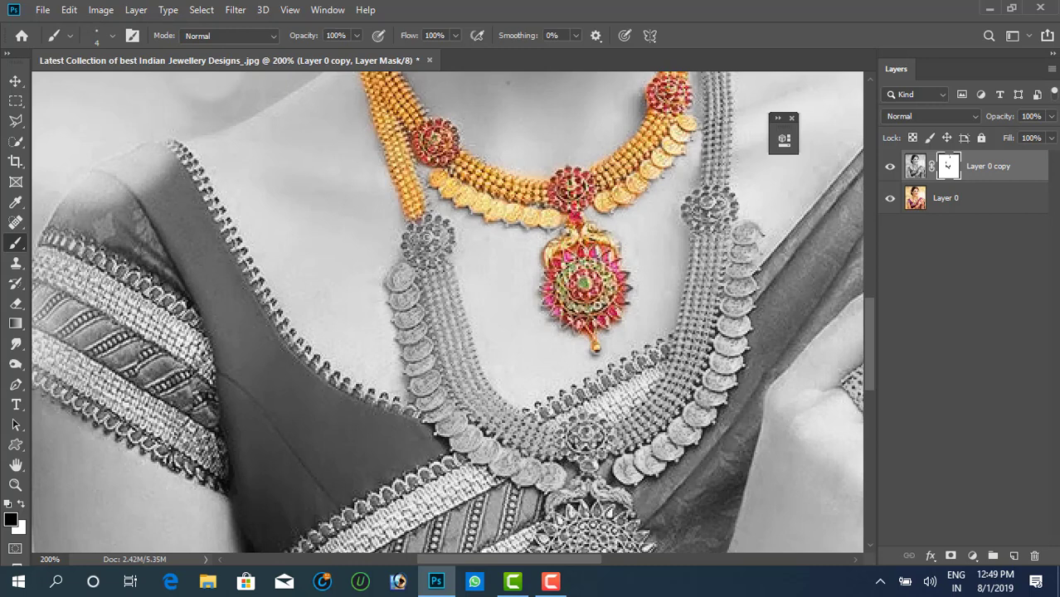
Restore the left pendant, left chain and its coins to gold, with a harder brush
{"action": "key", "text": "bracketright"}
{"action": "key", "text": "bracketright"}
{"action": "key", "text": "bracketright"}
{"action": "left_click_drag", "start_coordinate": [425, 237], "coordinate": [428, 242]}
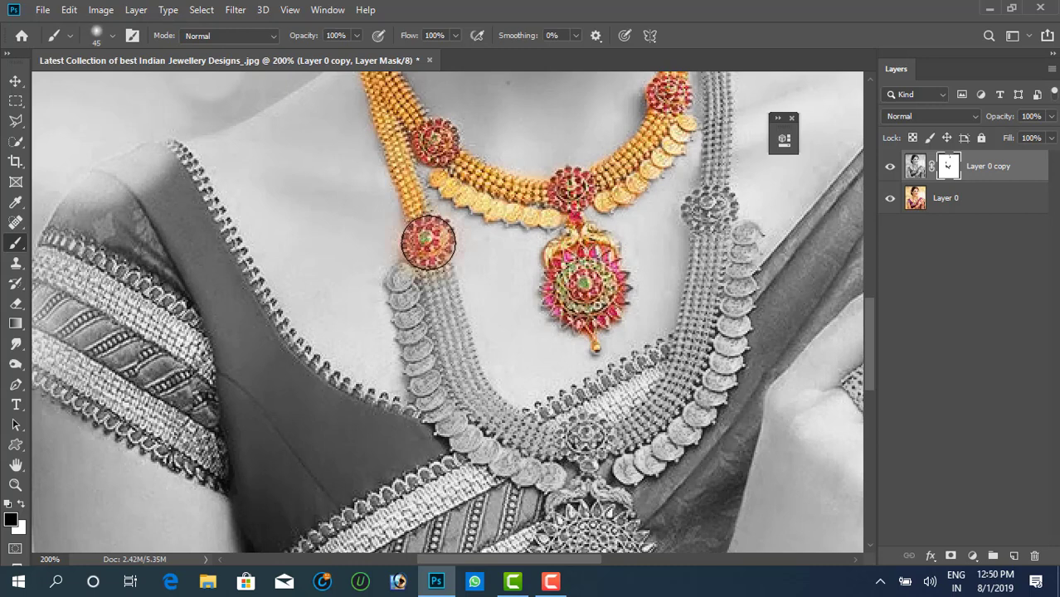
{"action": "left_click_drag", "start_coordinate": [432, 299], "coordinate": [465, 390]}
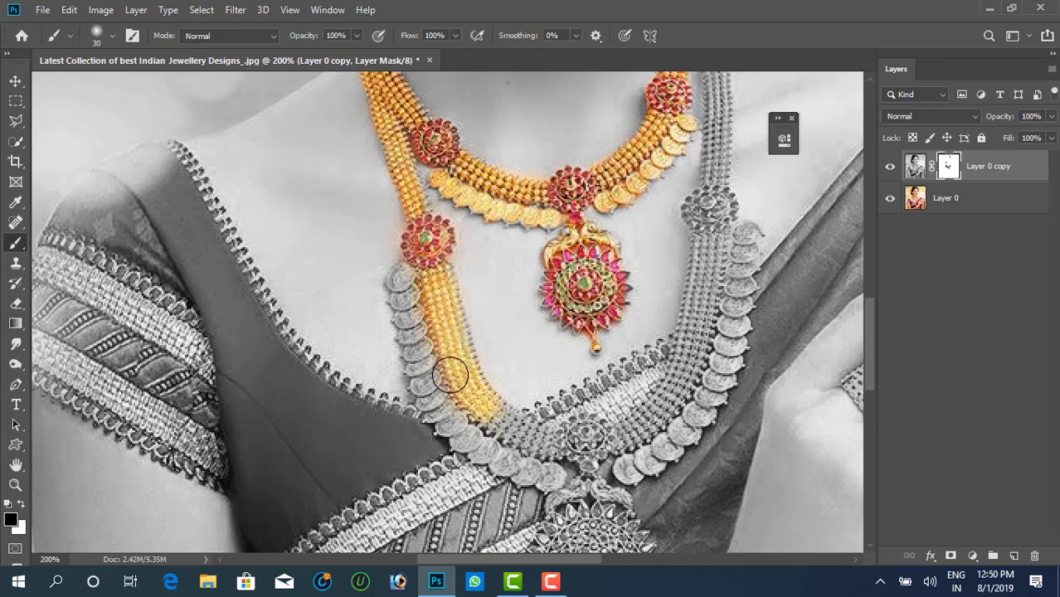
{"action": "right_click", "coordinate": [456, 315]}
{"action": "left_click_drag", "start_coordinate": [595, 386], "coordinate": [628, 386]}
{"action": "key", "text": "Return"}
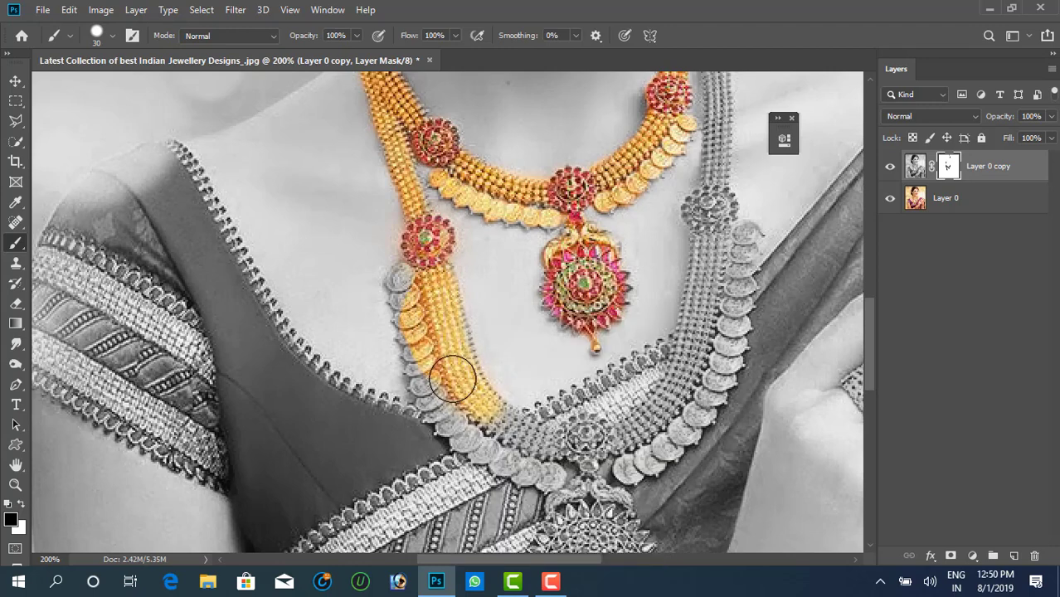
{"action": "left_click_drag", "start_coordinate": [449, 373], "coordinate": [444, 404]}
{"action": "key", "text": "bracketleft"}
{"action": "key", "text": "bracketleft"}
{"action": "key", "text": "bracketleft"}
{"action": "left_click_drag", "start_coordinate": [398, 272], "coordinate": [403, 340]}
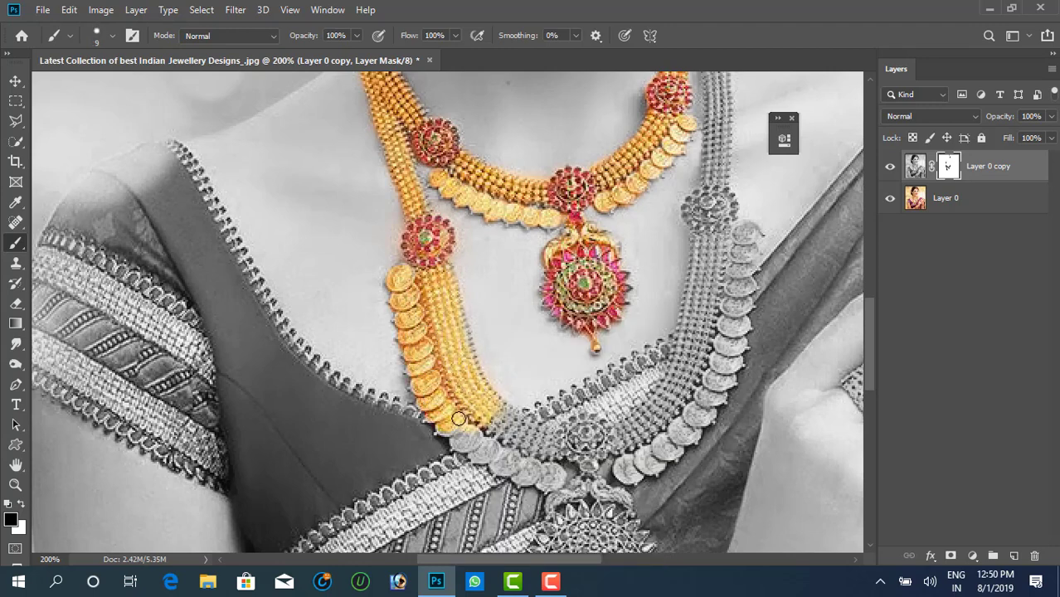
{"action": "mouse_move", "coordinate": [513, 430]}
{"action": "left_mouse_down"}
{"action": "mouse_move", "coordinate": [562, 445]}
{"action": "mouse_move", "coordinate": [502, 435]}
{"action": "mouse_move", "coordinate": [465, 448]}
{"action": "mouse_move", "coordinate": [532, 480]}
{"action": "mouse_move", "coordinate": [485, 432]}
{"action": "mouse_move", "coordinate": [658, 417]}
{"action": "left_mouse_up"}
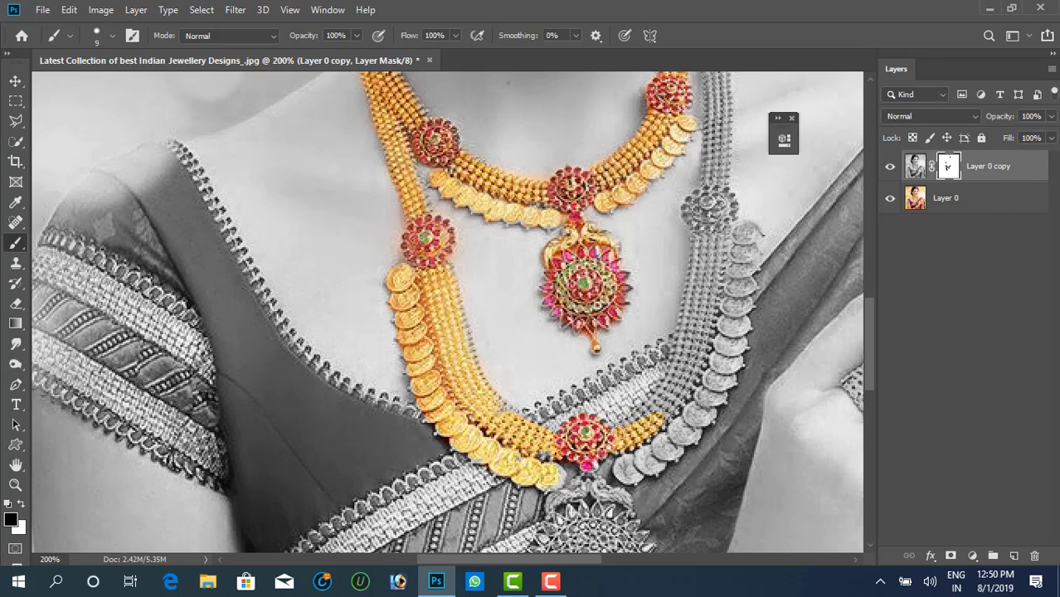
Paint the right-side chain strands, top gem and lower coins back to gold
{"action": "mouse_move", "coordinate": [717, 239]}
{"action": "left_mouse_down"}
{"action": "mouse_move", "coordinate": [723, 263]}
{"action": "mouse_move", "coordinate": [674, 396]}
{"action": "mouse_move", "coordinate": [652, 415]}
{"action": "mouse_move", "coordinate": [696, 274]}
{"action": "mouse_move", "coordinate": [680, 365]}
{"action": "mouse_move", "coordinate": [633, 426]}
{"action": "left_mouse_up"}
{"action": "mouse_move", "coordinate": [702, 231]}
{"action": "left_mouse_down"}
{"action": "mouse_move", "coordinate": [712, 202]}
{"action": "mouse_move", "coordinate": [695, 217]}
{"action": "mouse_move", "coordinate": [714, 196]}
{"action": "left_mouse_up"}
{"action": "scroll", "coordinate": [714, 196], "scroll_direction": "up", "scroll_amount": 3}
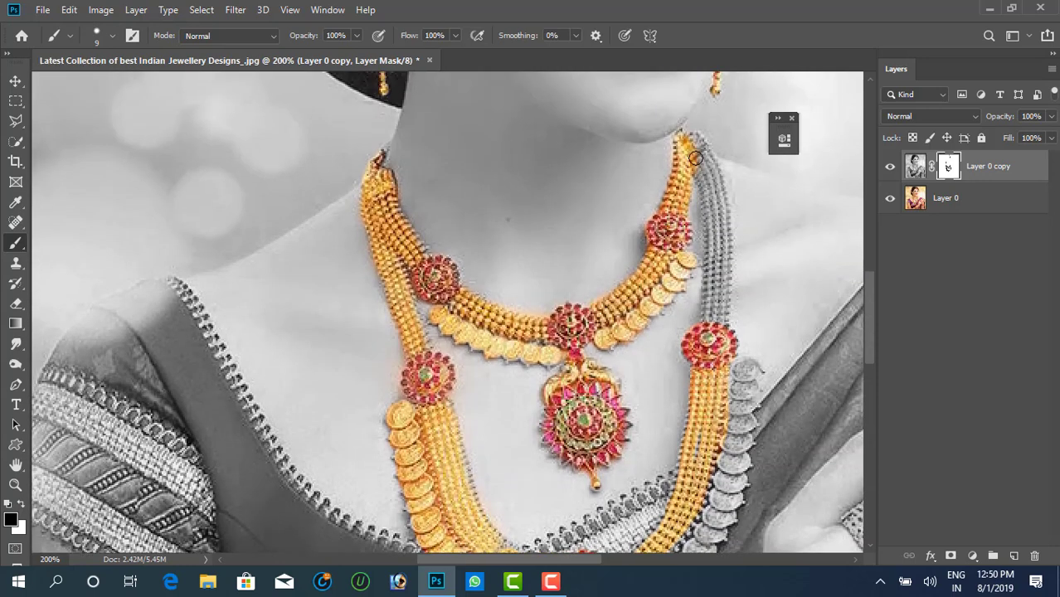
{"action": "mouse_move", "coordinate": [718, 308]}
{"action": "left_mouse_down"}
{"action": "mouse_move", "coordinate": [720, 217]}
{"action": "mouse_move", "coordinate": [724, 319]}
{"action": "mouse_move", "coordinate": [695, 161]}
{"action": "left_mouse_up"}
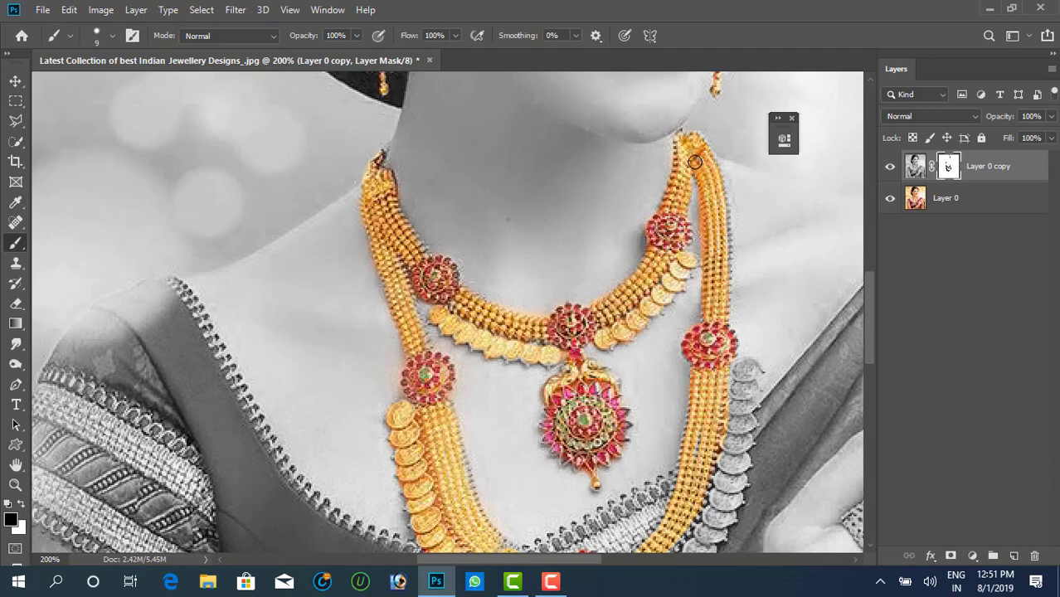
{"action": "scroll", "coordinate": [722, 325], "scroll_direction": "down", "scroll_amount": 3}
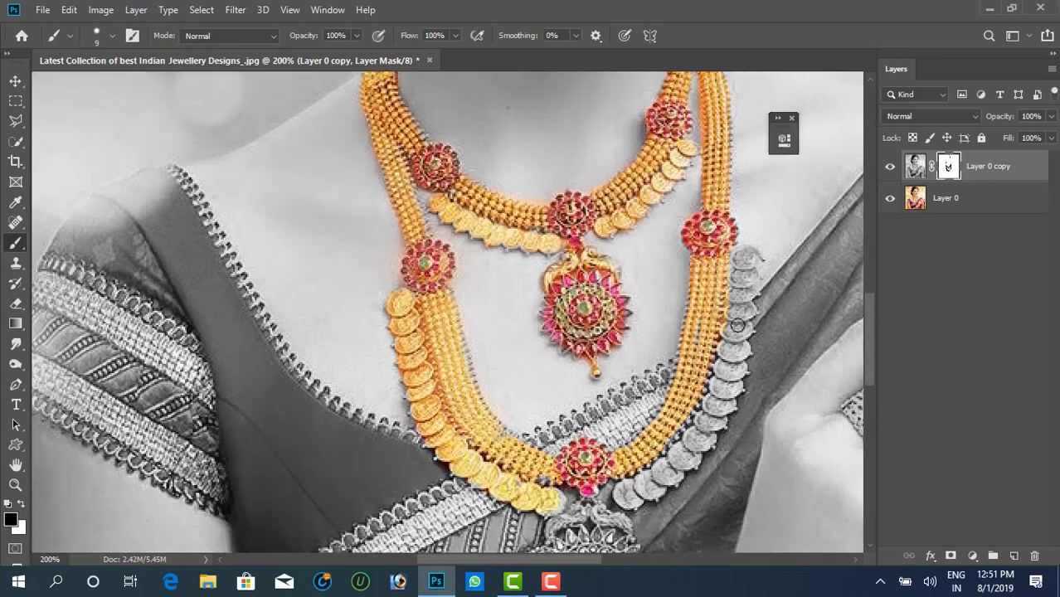
{"action": "mouse_move", "coordinate": [741, 253]}
{"action": "left_mouse_down"}
{"action": "mouse_move", "coordinate": [741, 351]}
{"action": "mouse_move", "coordinate": [721, 420]}
{"action": "mouse_move", "coordinate": [697, 440]}
{"action": "left_mouse_up"}
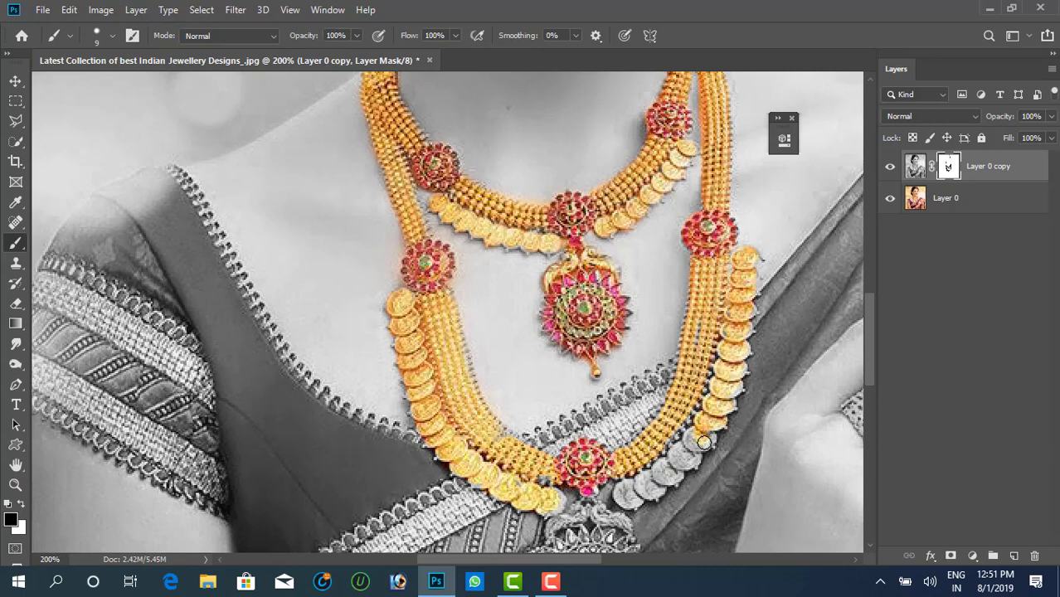
{"action": "scroll", "coordinate": [697, 439], "scroll_direction": "down", "scroll_amount": 3}
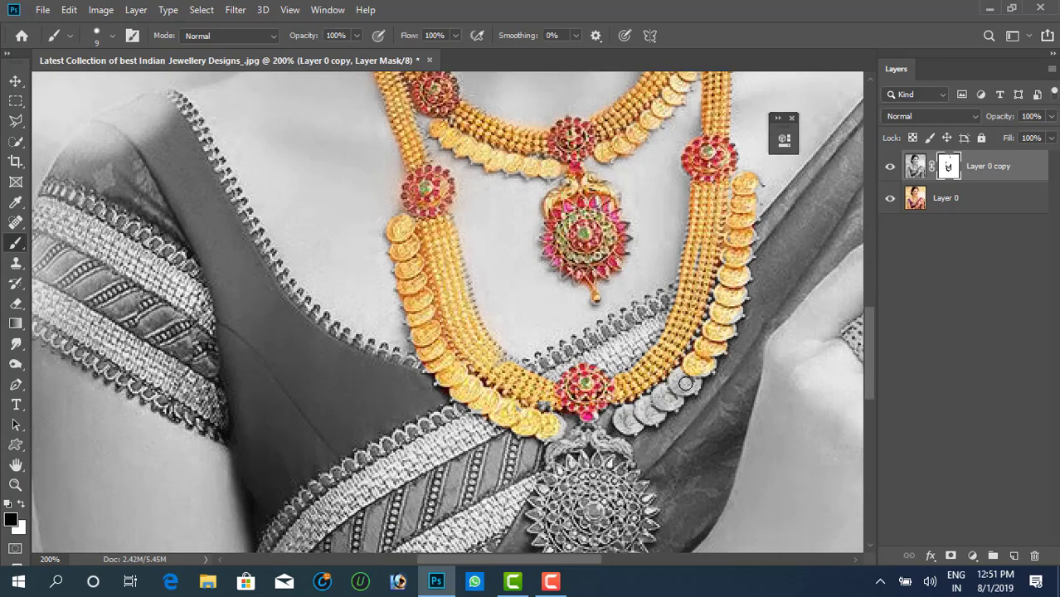
{"action": "mouse_move", "coordinate": [686, 384]}
{"action": "left_mouse_down"}
{"action": "mouse_move", "coordinate": [626, 419]}
{"action": "mouse_move", "coordinate": [685, 382]}
{"action": "mouse_move", "coordinate": [632, 427]}
{"action": "mouse_move", "coordinate": [626, 416]}
{"action": "left_mouse_up"}
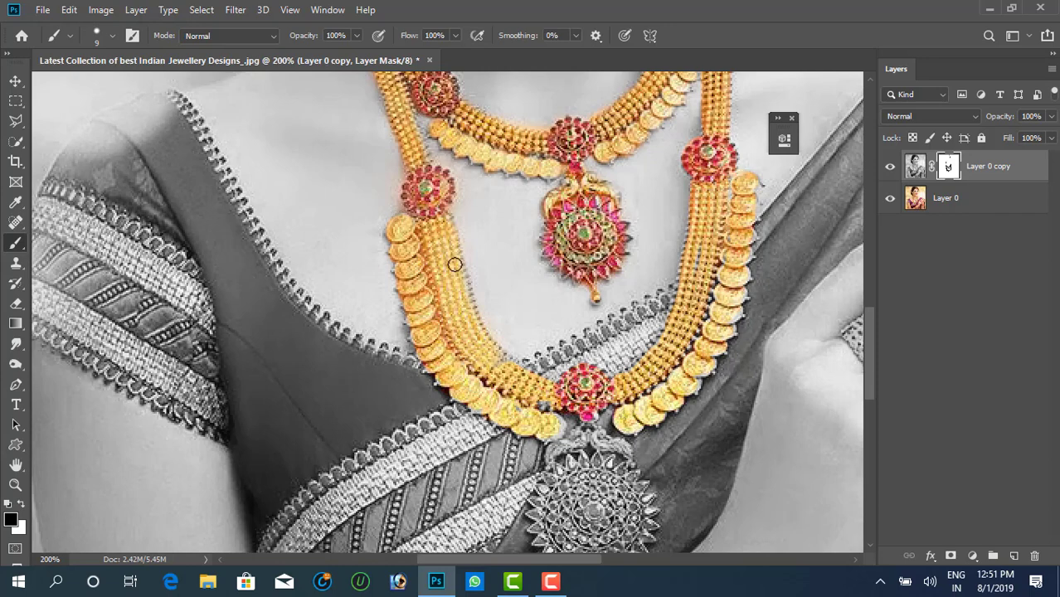
{"action": "scroll", "coordinate": [469, 332], "scroll_direction": "down", "scroll_amount": 5}
Restore the lower pendant's gems, peacock clasp, spiked ring and small drop
{"action": "left_click_drag", "start_coordinate": [594, 336], "coordinate": [597, 378]}
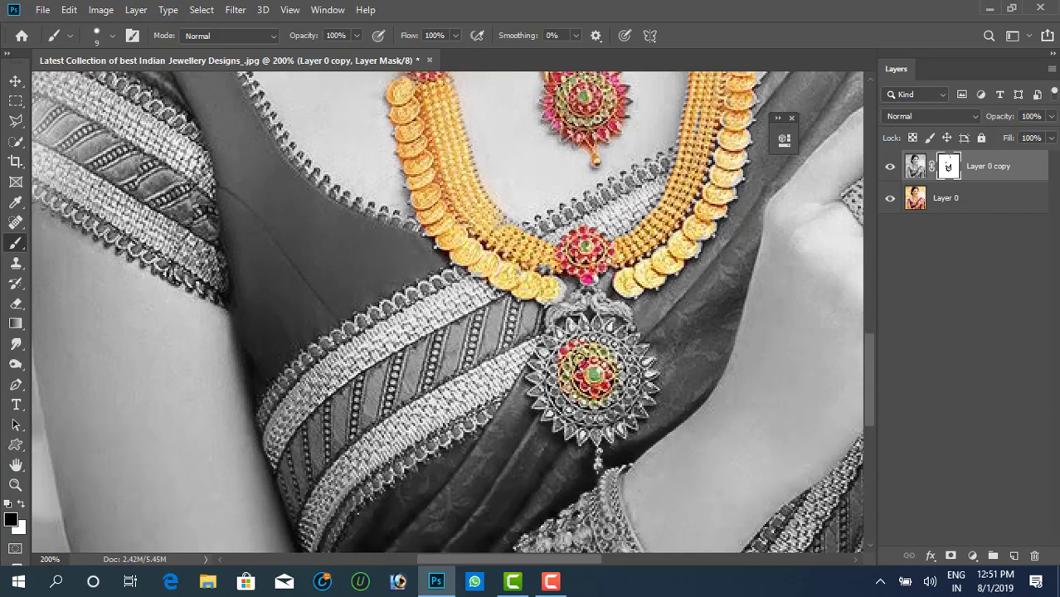
{"action": "mouse_move", "coordinate": [554, 336]}
{"action": "left_mouse_down"}
{"action": "mouse_move", "coordinate": [586, 290]}
{"action": "mouse_move", "coordinate": [628, 317]}
{"action": "left_mouse_up"}
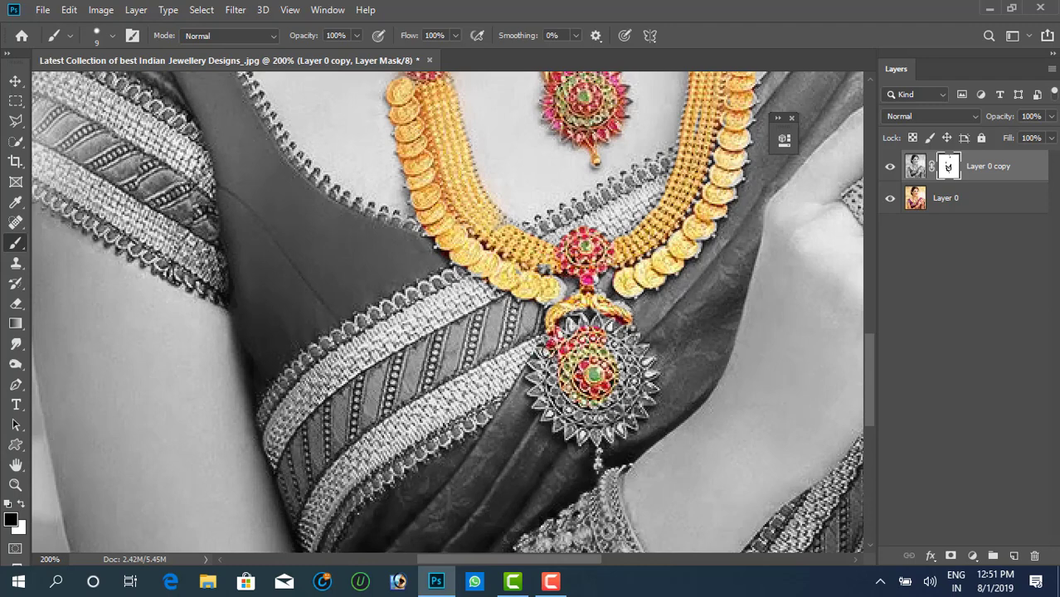
{"action": "mouse_move", "coordinate": [547, 352]}
{"action": "left_mouse_down"}
{"action": "mouse_move", "coordinate": [560, 428]}
{"action": "mouse_move", "coordinate": [631, 417]}
{"action": "mouse_move", "coordinate": [624, 339]}
{"action": "mouse_move", "coordinate": [589, 406]}
{"action": "left_mouse_up"}
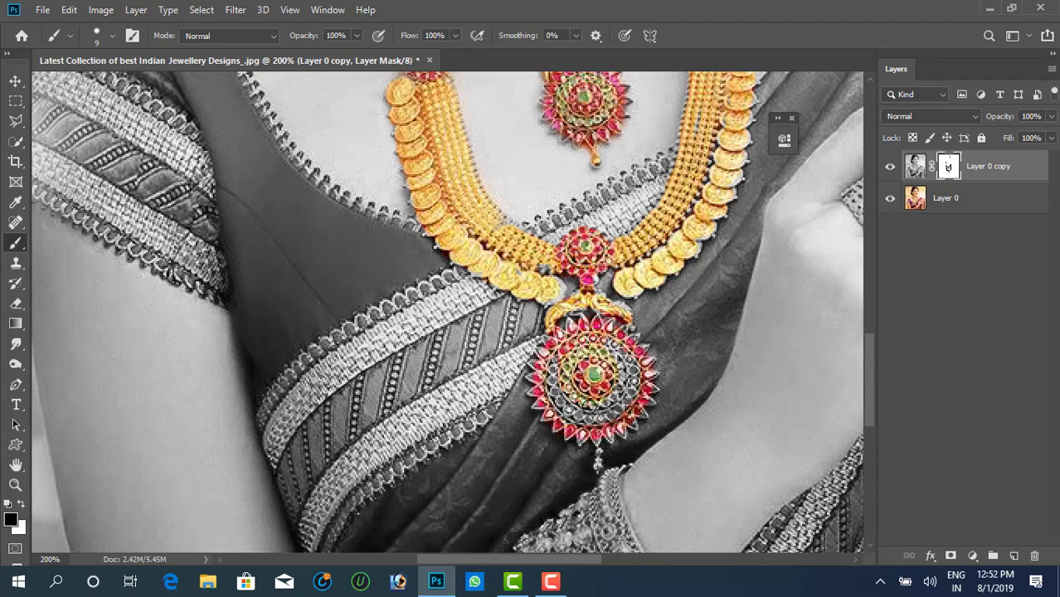
{"action": "key", "text": "bracketright"}
{"action": "key", "text": "bracketright"}
{"action": "key", "text": "bracketright"}
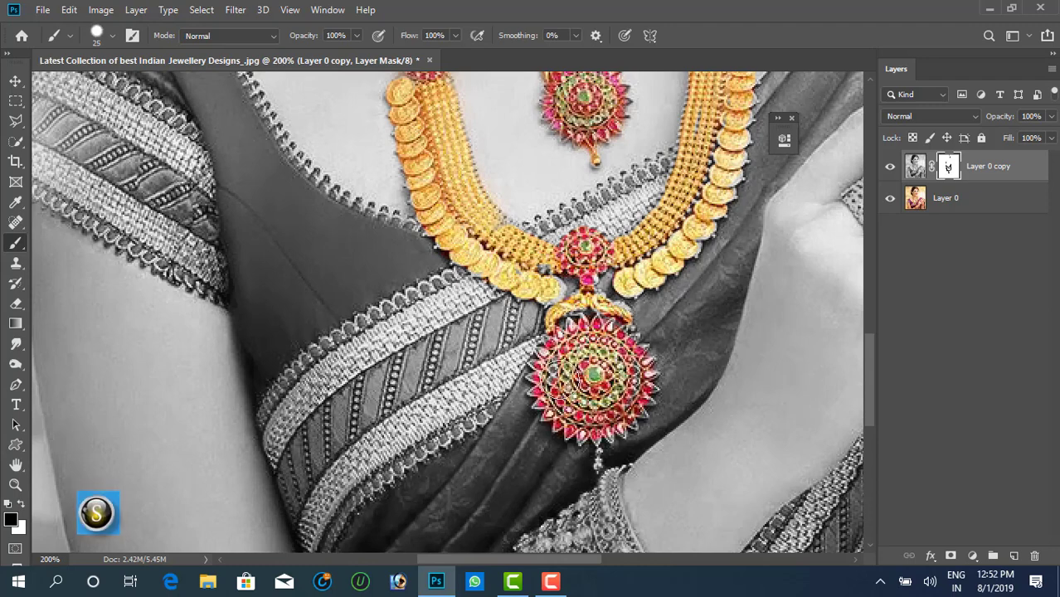
{"action": "key", "text": "bracketleft"}
{"action": "key", "text": "bracketleft"}
{"action": "key", "text": "bracketleft"}
{"action": "left_click", "coordinate": [599, 463]}
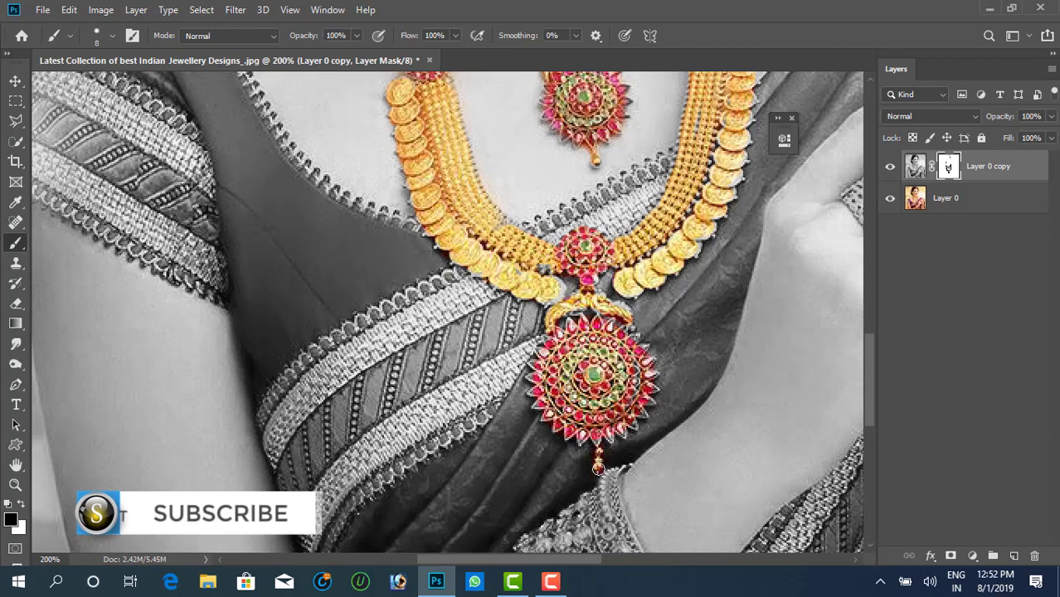
Paint the bangle's upper edge back into colour
{"action": "scroll", "coordinate": [571, 366], "scroll_direction": "down", "scroll_amount": 2}
{"action": "scroll", "coordinate": [613, 250], "scroll_direction": "up", "scroll_amount": 3}
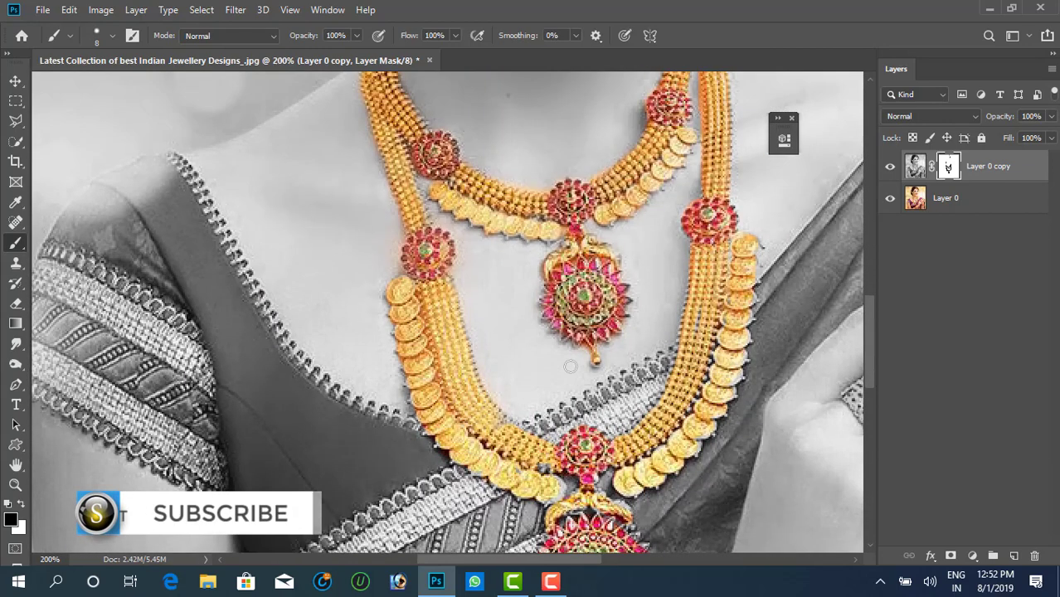
{"action": "scroll", "coordinate": [613, 250], "scroll_direction": "down", "scroll_amount": 1}
{"action": "scroll", "coordinate": [613, 249], "scroll_direction": "down", "scroll_amount": 7}
{"action": "mouse_move", "coordinate": [614, 249]}
{"action": "left_mouse_down"}
{"action": "mouse_move", "coordinate": [712, 400]}
{"action": "mouse_move", "coordinate": [720, 362]}
{"action": "left_mouse_up"}
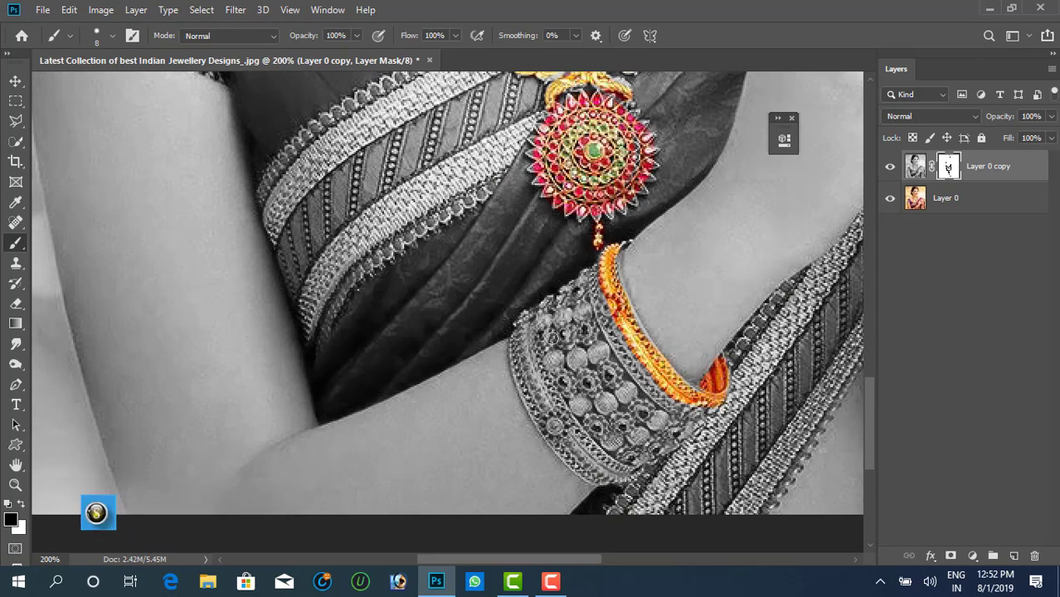
Paint the raised-arm bangle's upper-left edge and middle band back to gold
{"action": "mouse_move", "coordinate": [595, 267]}
{"action": "left_mouse_down"}
{"action": "mouse_move", "coordinate": [526, 388]}
{"action": "mouse_move", "coordinate": [561, 439]}
{"action": "mouse_move", "coordinate": [622, 479]}
{"action": "mouse_move", "coordinate": [554, 448]}
{"action": "left_mouse_up"}
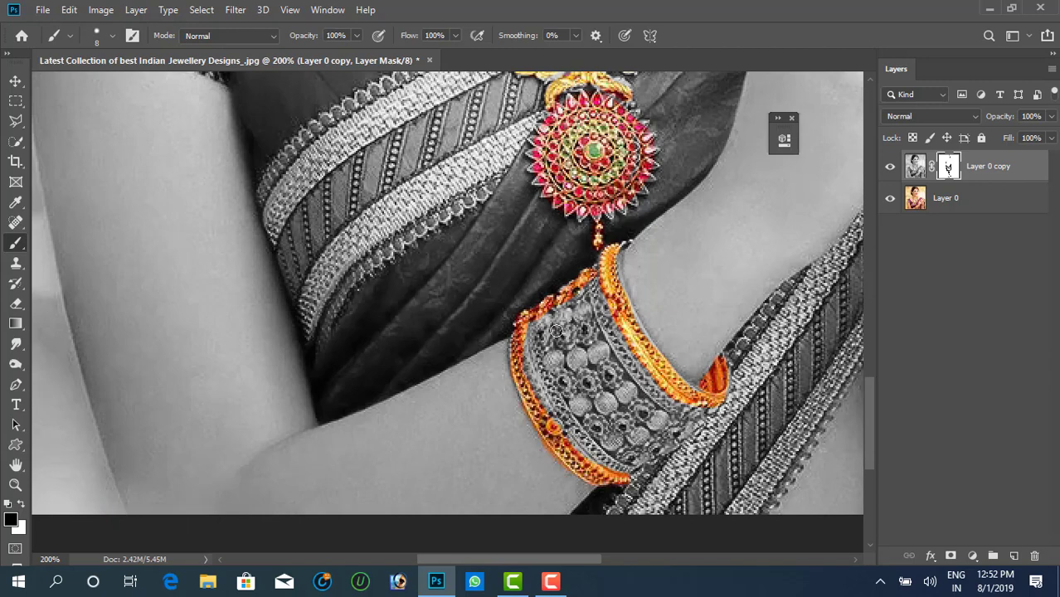
{"action": "key", "text": "bracketright"}
{"action": "key", "text": "bracketright"}
{"action": "key", "text": "bracketright"}
{"action": "mouse_move", "coordinate": [556, 331]}
{"action": "left_mouse_down"}
{"action": "mouse_move", "coordinate": [589, 299]}
{"action": "mouse_move", "coordinate": [630, 398]}
{"action": "mouse_move", "coordinate": [660, 409]}
{"action": "mouse_move", "coordinate": [622, 448]}
{"action": "mouse_move", "coordinate": [581, 431]}
{"action": "mouse_move", "coordinate": [540, 323]}
{"action": "mouse_move", "coordinate": [572, 431]}
{"action": "left_mouse_up"}
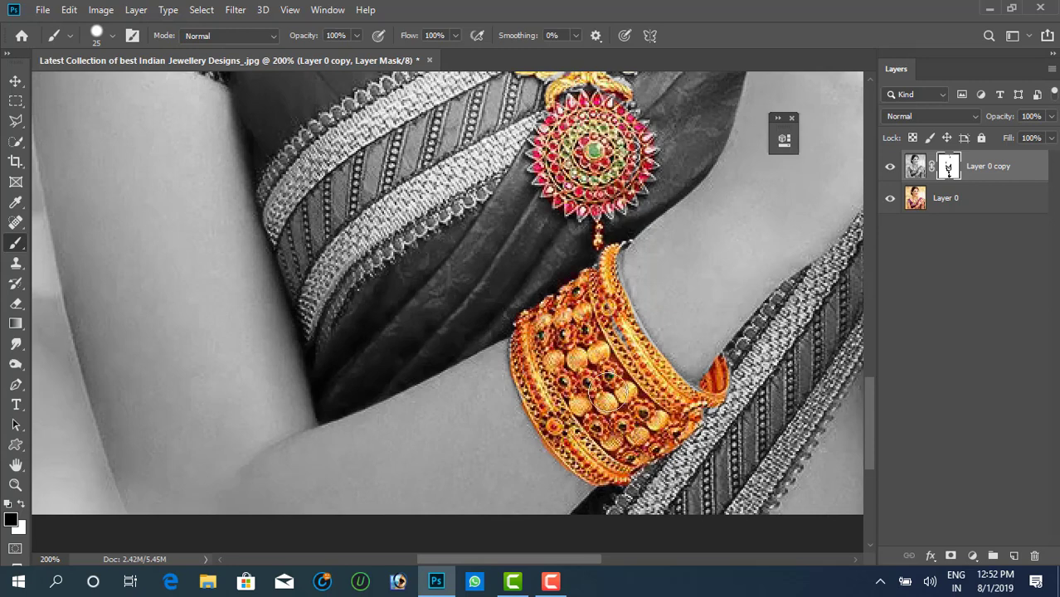
{"action": "scroll", "coordinate": [606, 394], "scroll_direction": "down", "scroll_amount": 3}
{"action": "scroll", "coordinate": [605, 332], "scroll_direction": "right", "scroll_amount": 5}
With an 18 px brush, restore orange colour across the right bangle and its right end
{"action": "right_click", "coordinate": [405, 307]}
{"action": "left_click_drag", "start_coordinate": [497, 347], "coordinate": [489, 345]}
{"action": "key", "text": "Return"}
{"action": "mouse_move", "coordinate": [581, 149]}
{"action": "left_mouse_down"}
{"action": "mouse_move", "coordinate": [378, 333]}
{"action": "mouse_move", "coordinate": [357, 333]}
{"action": "left_mouse_up"}
{"action": "mouse_move", "coordinate": [502, 274]}
{"action": "left_mouse_down"}
{"action": "mouse_move", "coordinate": [580, 323]}
{"action": "mouse_move", "coordinate": [515, 315]}
{"action": "mouse_move", "coordinate": [591, 383]}
{"action": "mouse_move", "coordinate": [676, 342]}
{"action": "mouse_move", "coordinate": [522, 345]}
{"action": "mouse_move", "coordinate": [597, 307]}
{"action": "mouse_move", "coordinate": [669, 292]}
{"action": "mouse_move", "coordinate": [678, 326]}
{"action": "left_mouse_up"}
{"action": "key", "text": "["}
{"action": "key", "text": "["}
{"action": "key", "text": "["}
{"action": "mouse_move", "coordinate": [679, 217]}
{"action": "left_mouse_down"}
{"action": "mouse_move", "coordinate": [687, 230]}
{"action": "mouse_move", "coordinate": [655, 280]}
{"action": "mouse_move", "coordinate": [563, 295]}
{"action": "left_mouse_up"}
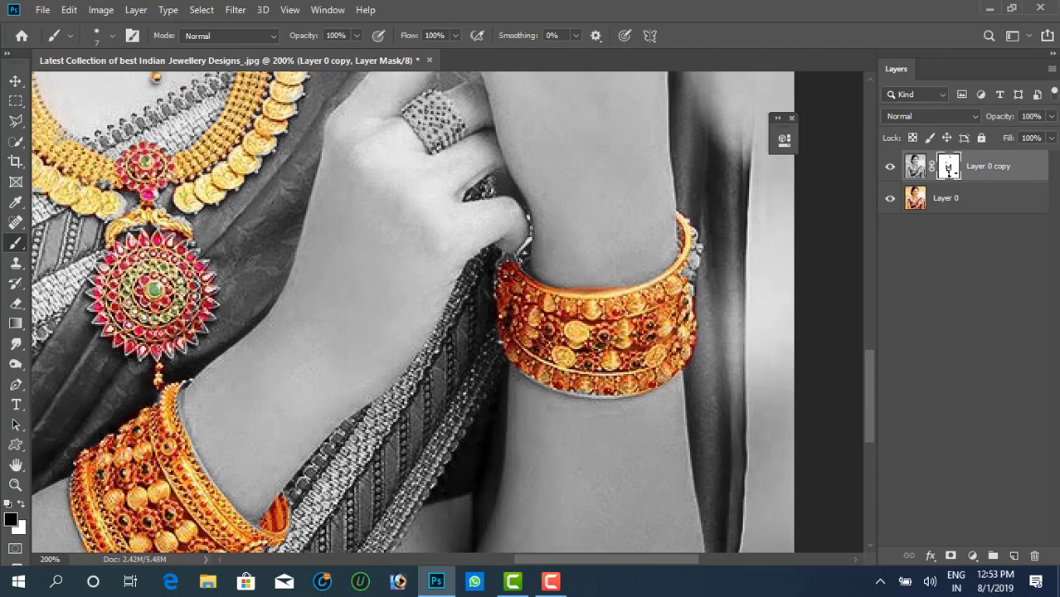
Fix colour overspill with white, then repaint the bangle's right edge orange
{"action": "key", "text": "x"}
{"action": "scroll", "coordinate": [667, 328], "scroll_direction": "down", "scroll_amount": 1}
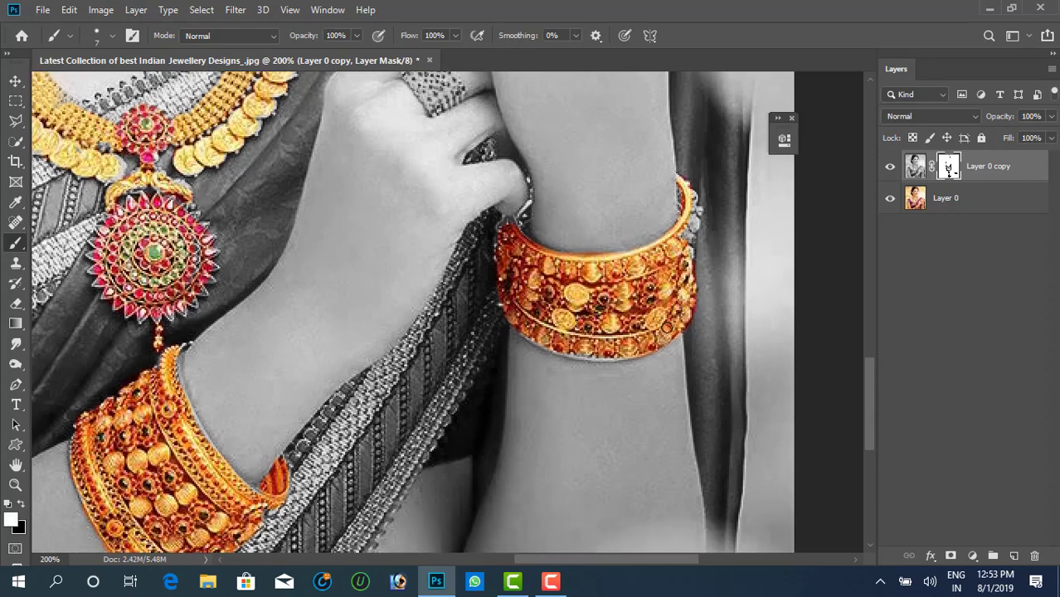
{"action": "key", "text": "x"}
{"action": "left_click_drag", "start_coordinate": [694, 221], "coordinate": [690, 261]}
{"action": "scroll", "coordinate": [692, 196], "scroll_direction": "down", "scroll_amount": 2}
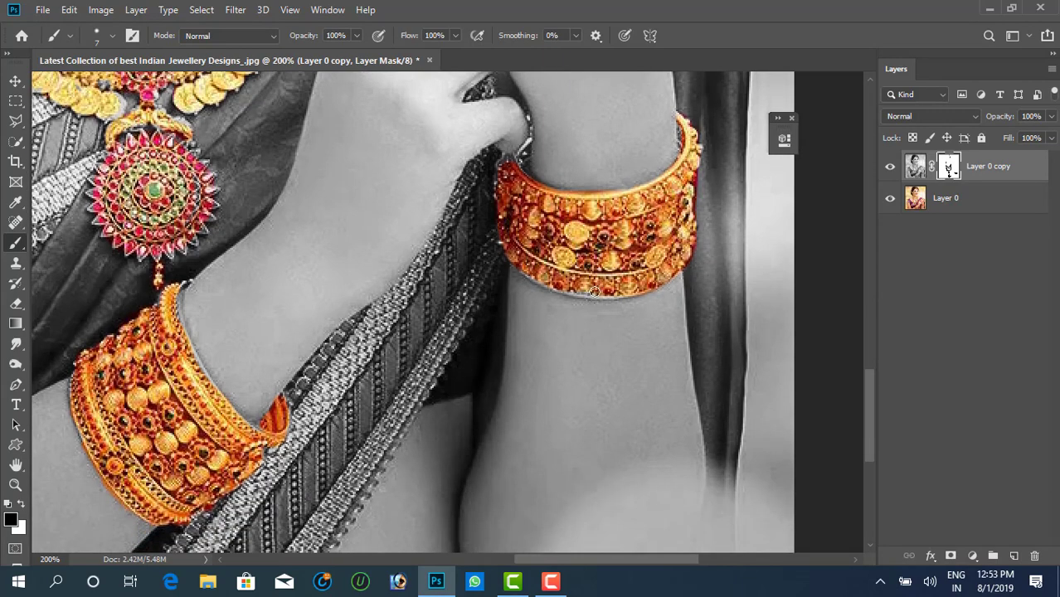
{"action": "scroll", "coordinate": [590, 226], "scroll_direction": "down", "scroll_amount": 2}
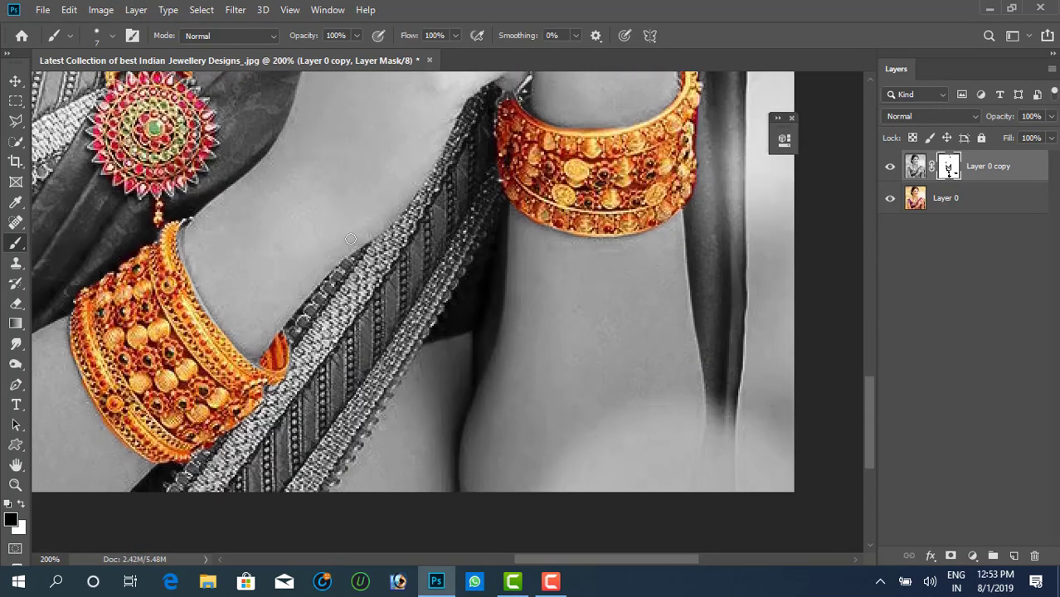
{"action": "scroll", "coordinate": [497, 249], "scroll_direction": "up", "scroll_amount": 5}
{"action": "scroll", "coordinate": [331, 374], "scroll_direction": "right", "scroll_amount": 3}
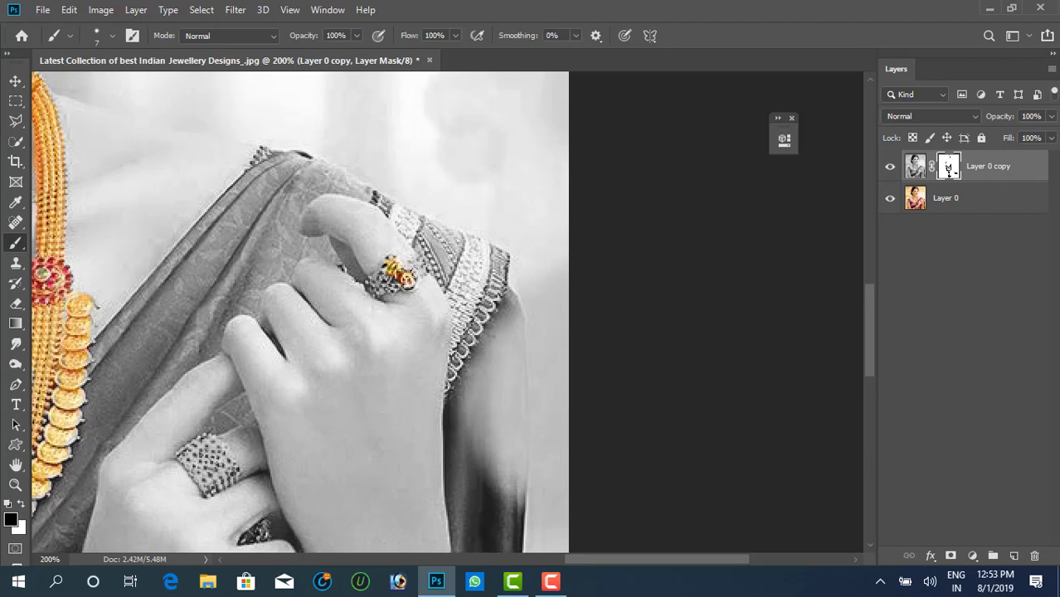
Restore gold to both finger rings and fit the whole portrait on screen
{"action": "mouse_move", "coordinate": [412, 271]}
{"action": "left_mouse_down"}
{"action": "mouse_move", "coordinate": [375, 291]}
{"action": "mouse_move", "coordinate": [388, 264]}
{"action": "left_mouse_up"}
{"action": "mouse_move", "coordinate": [190, 449]}
{"action": "left_mouse_down"}
{"action": "mouse_move", "coordinate": [211, 448]}
{"action": "mouse_move", "coordinate": [226, 485]}
{"action": "mouse_move", "coordinate": [200, 456]}
{"action": "left_mouse_up"}
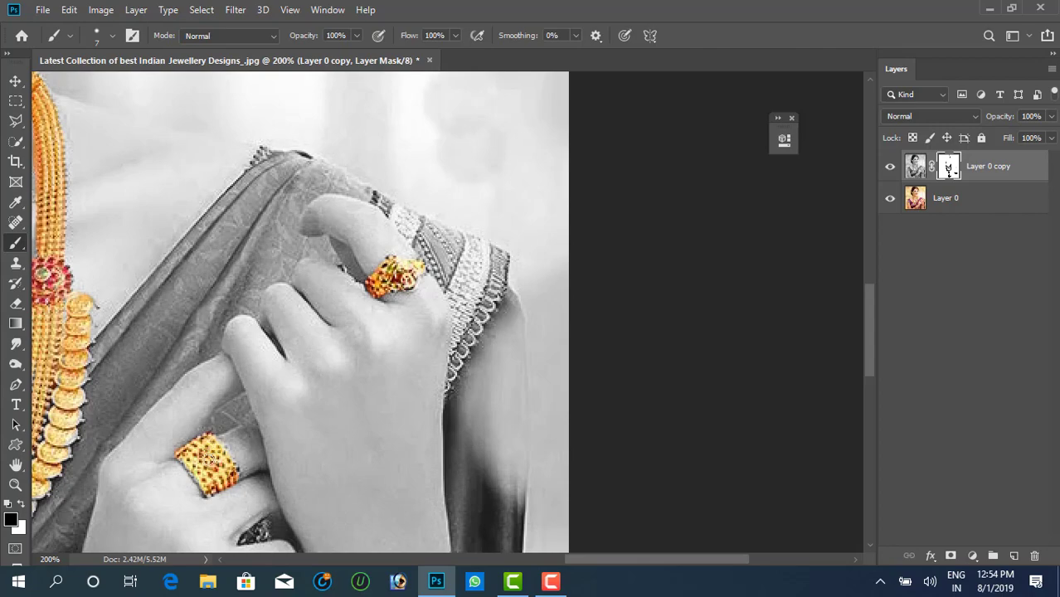
{"action": "scroll", "coordinate": [280, 354], "scroll_direction": "down", "scroll_amount": 3}
{"action": "scroll", "coordinate": [301, 295], "scroll_direction": "left", "scroll_amount": 5}
{"action": "scroll", "coordinate": [355, 371], "scroll_direction": "up", "scroll_amount": 5}
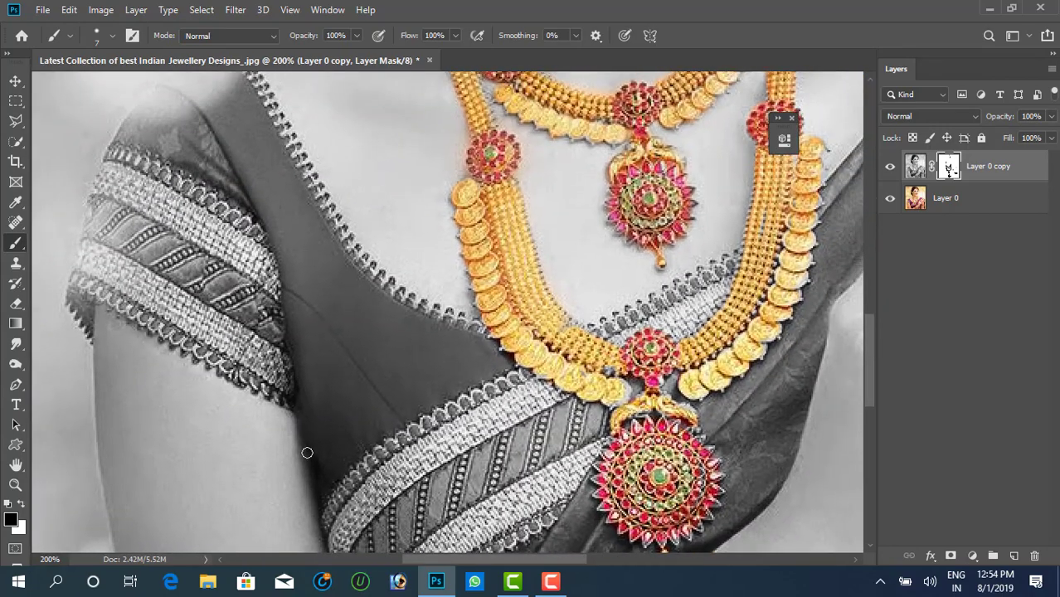
{"action": "key", "text": "ctrl+0"}
On Layer 0, set Color Balance midtones to about Cyan–Red +24 and Yellow–Blue -50
{"action": "left_click", "coordinate": [15, 80]}
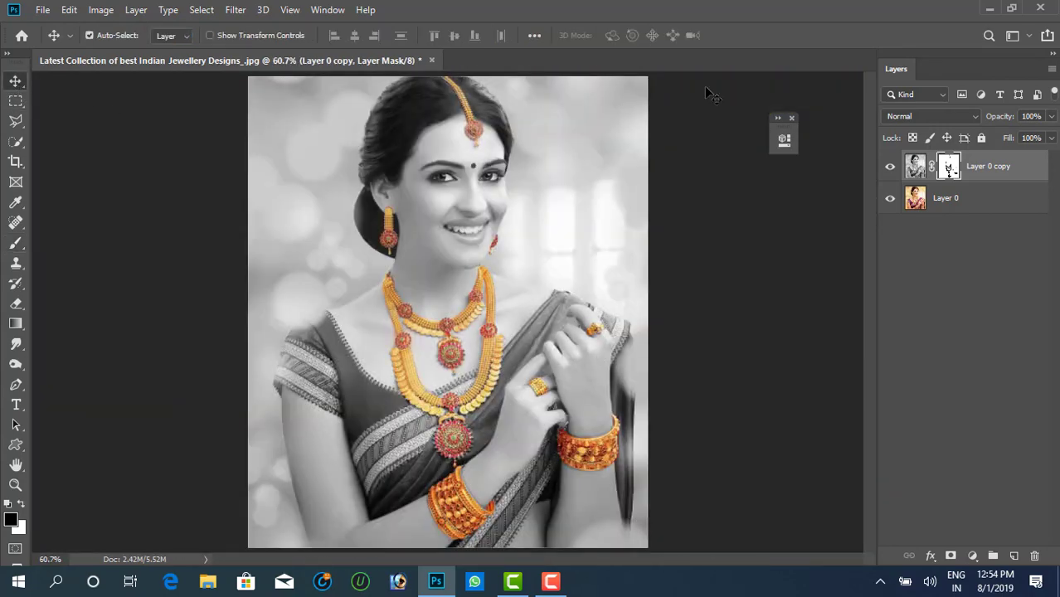
{"action": "left_click", "coordinate": [990, 202]}
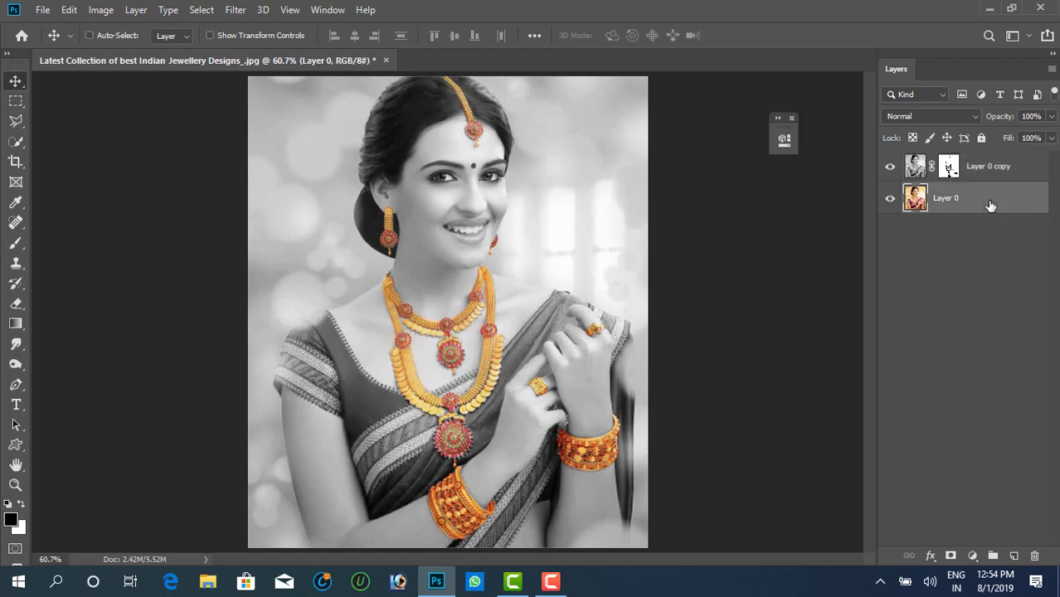
{"action": "key", "text": "i"}
{"action": "key", "text": "ctrl+b"}
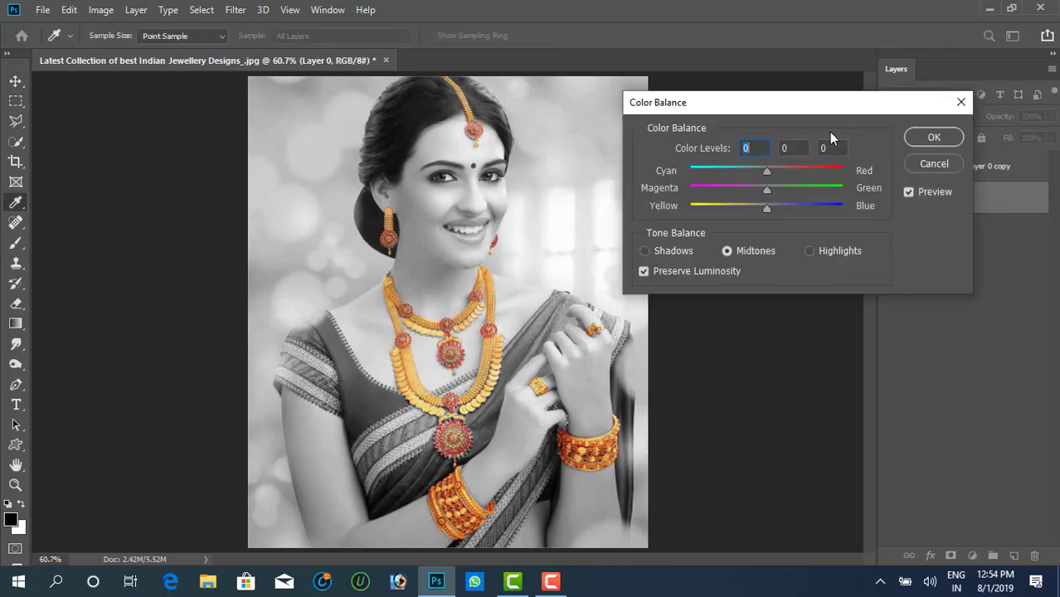
{"action": "left_click_drag", "start_coordinate": [788, 106], "coordinate": [693, 19]}
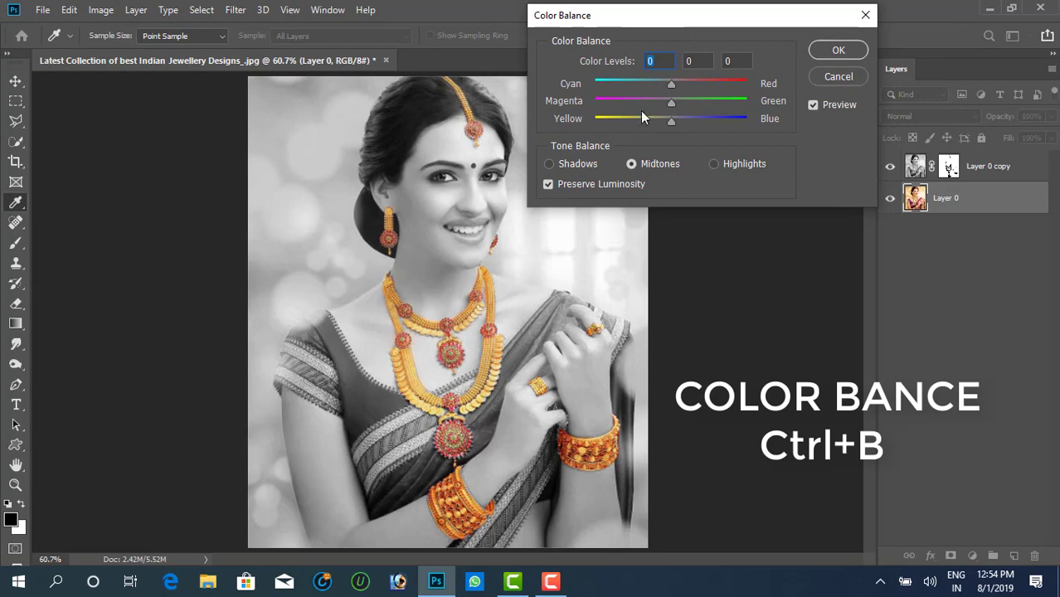
{"action": "left_click_drag", "start_coordinate": [670, 123], "coordinate": [643, 122]}
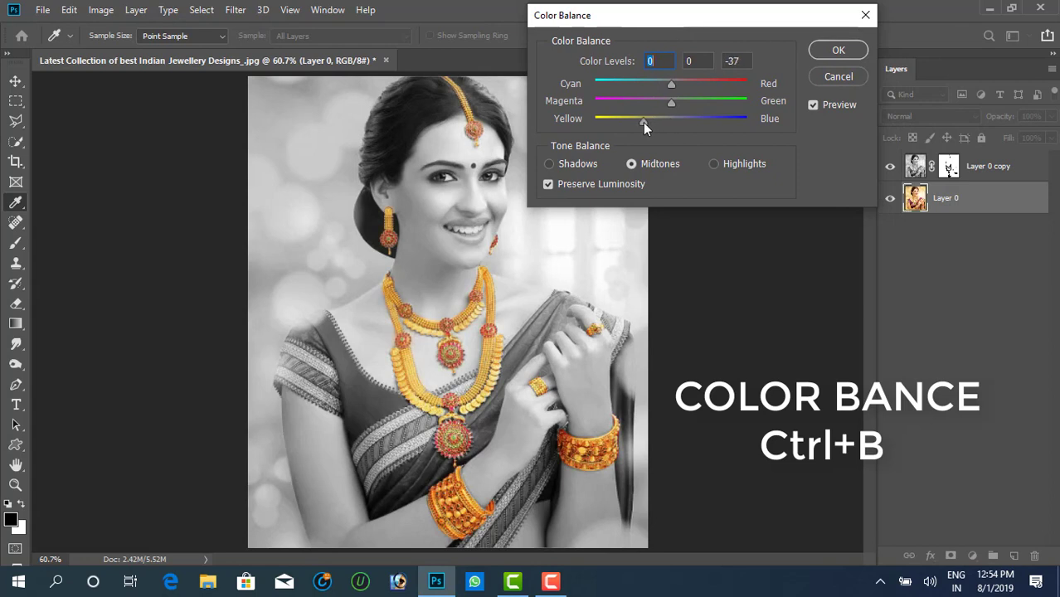
{"action": "left_click_drag", "start_coordinate": [671, 85], "coordinate": [687, 84]}
{"action": "left_click", "coordinate": [688, 85]}
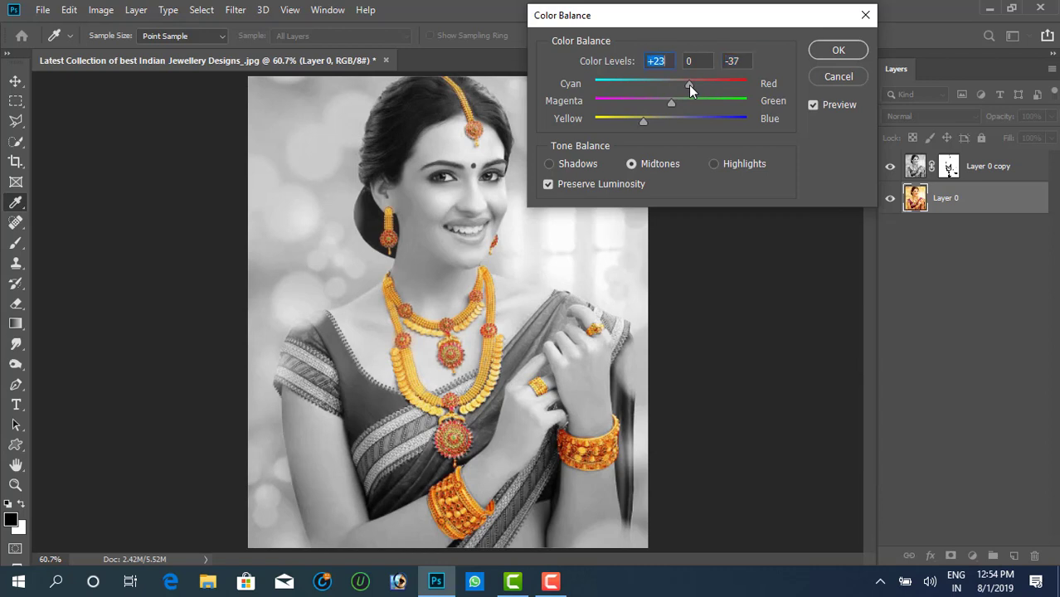
{"action": "left_click_drag", "start_coordinate": [685, 84], "coordinate": [688, 84]}
{"action": "mouse_move", "coordinate": [643, 123]}
{"action": "left_mouse_down"}
{"action": "mouse_move", "coordinate": [593, 122]}
{"action": "mouse_move", "coordinate": [634, 127]}
{"action": "left_mouse_up"}
Apply the Color Balance change and reselect Layer 0
{"action": "left_click", "coordinate": [821, 52]}
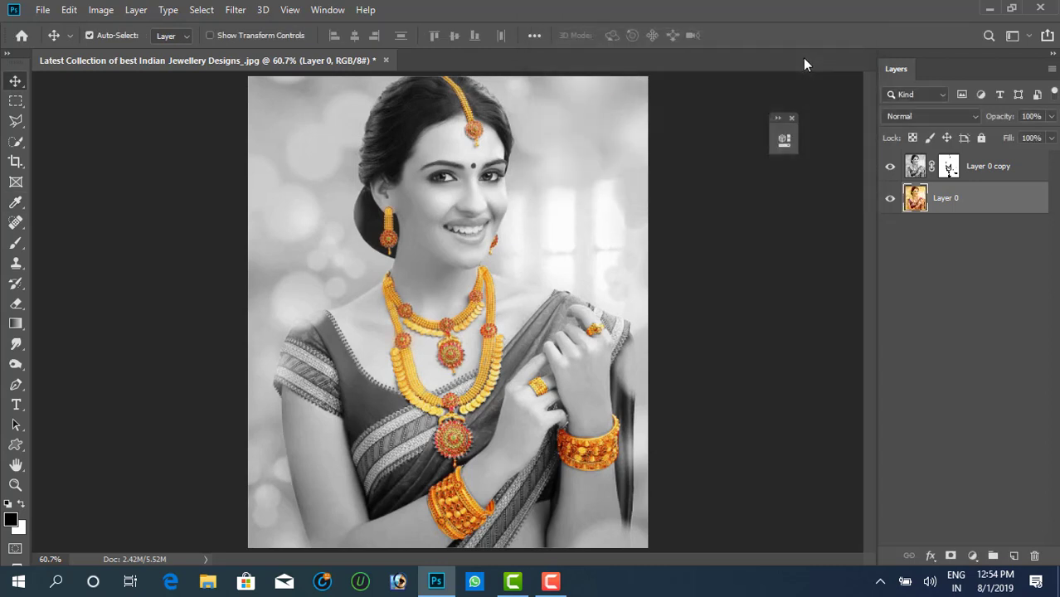
{"action": "left_click", "coordinate": [1007, 206]}
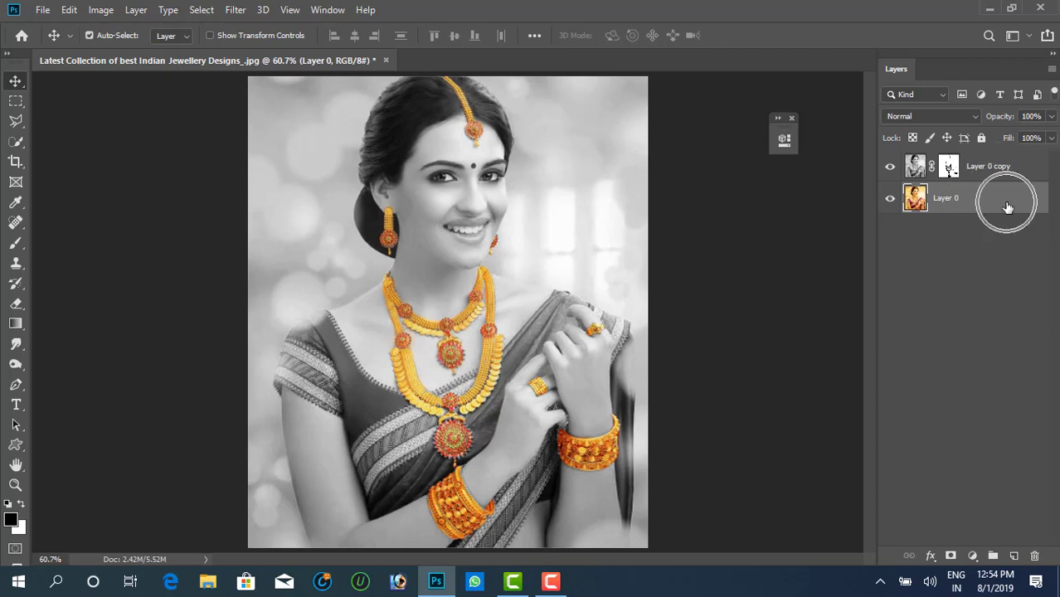
{"action": "left_click", "coordinate": [994, 226]}
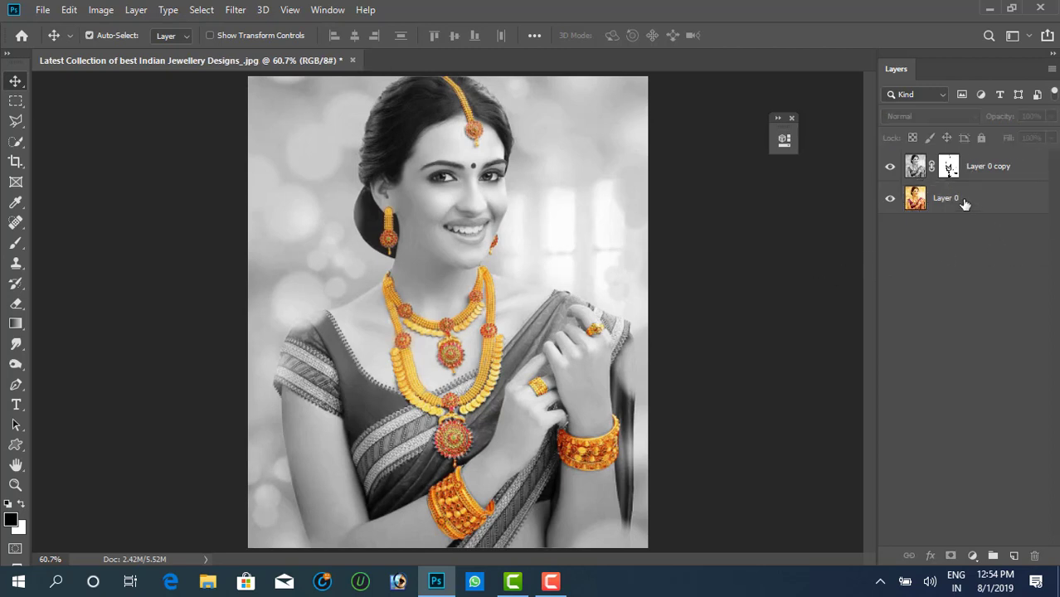
{"action": "left_click", "coordinate": [965, 204]}
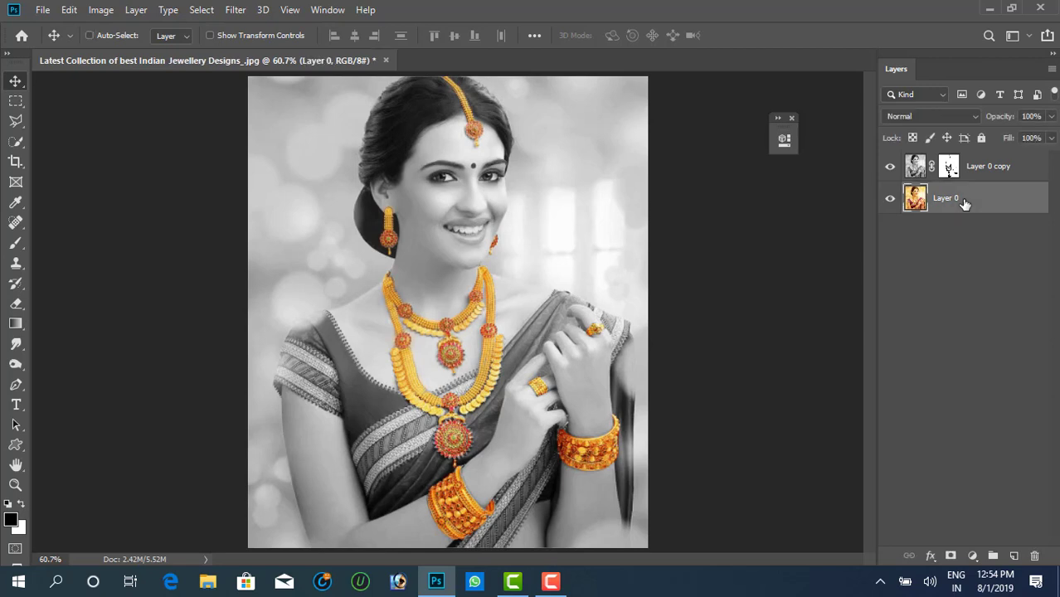
Add a Levels adjustment layer above Layer 0 with midtone gamma lowered to about 0.93
{"action": "left_click", "coordinate": [972, 556]}
{"action": "left_click", "coordinate": [973, 347]}
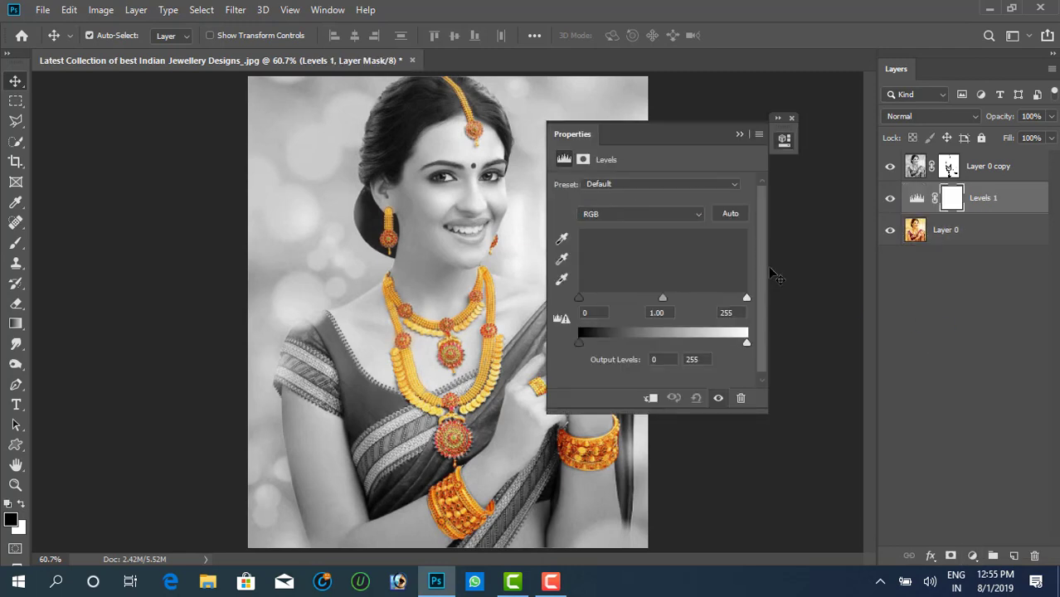
{"action": "left_click_drag", "start_coordinate": [663, 300], "coordinate": [655, 304]}
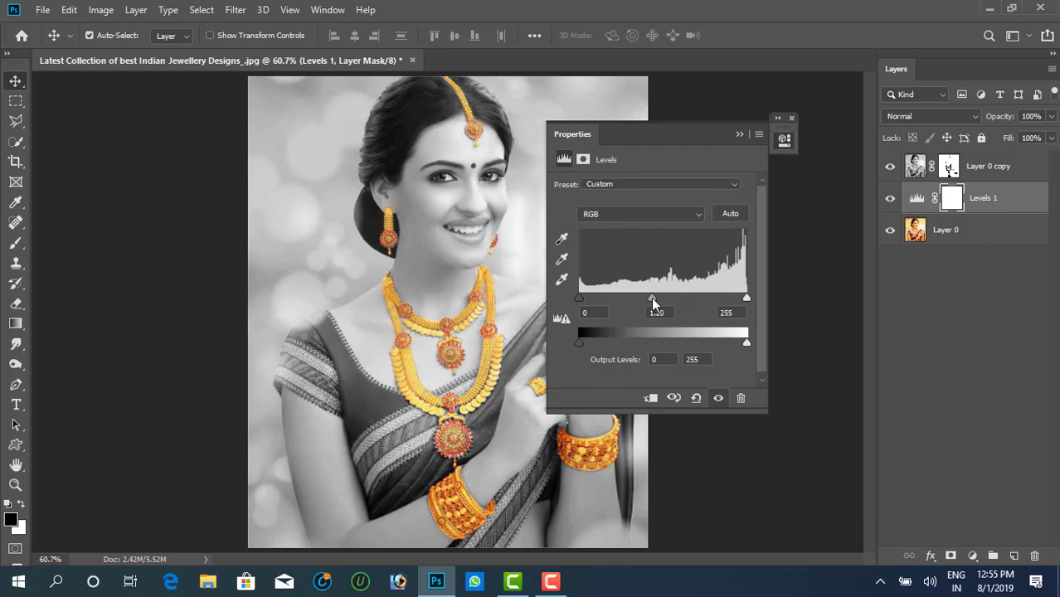
{"action": "mouse_move", "coordinate": [653, 300]}
{"action": "left_mouse_down"}
{"action": "mouse_move", "coordinate": [674, 301]}
{"action": "mouse_move", "coordinate": [665, 300]}
{"action": "left_mouse_up"}
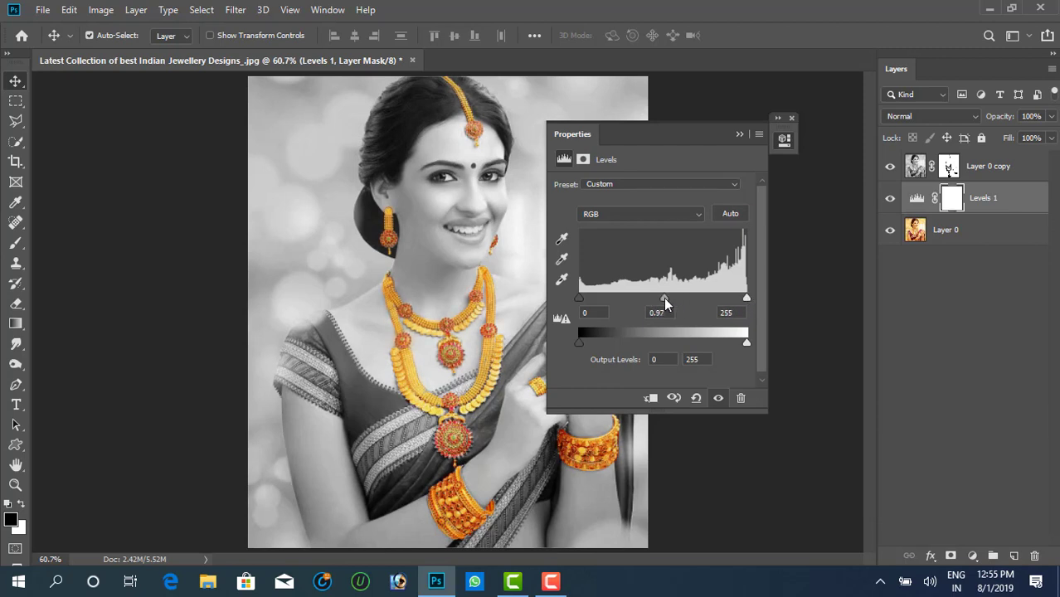
{"action": "left_click_drag", "start_coordinate": [665, 300], "coordinate": [668, 300]}
{"action": "left_click", "coordinate": [740, 134]}
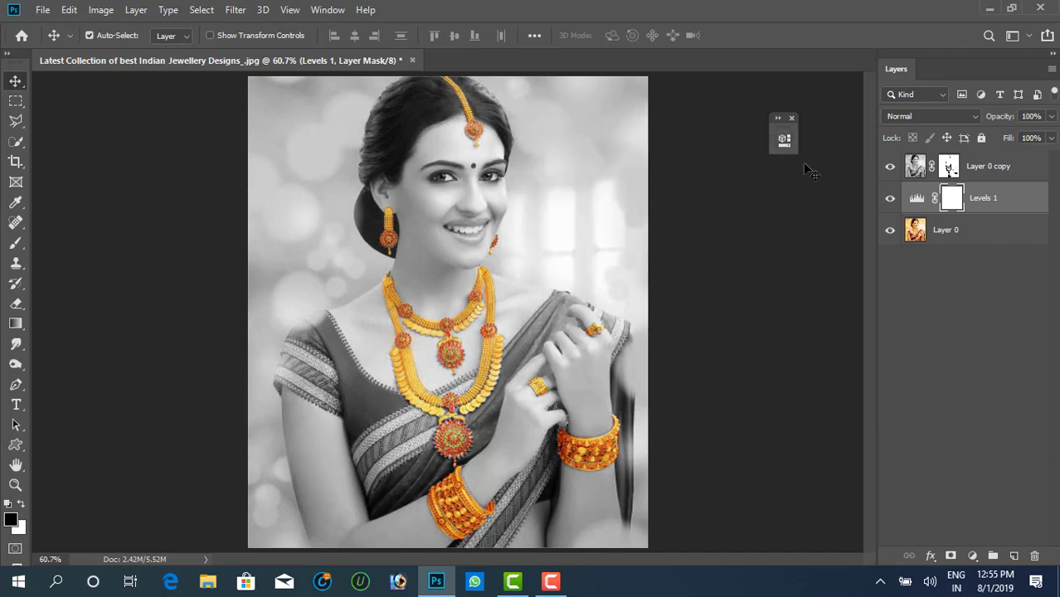
Toggle Levels 1 off and on to compare, then select Layer 0 copy
{"action": "left_click", "coordinate": [889, 199]}
{"action": "left_click", "coordinate": [889, 200]}
{"action": "left_click", "coordinate": [995, 167]}
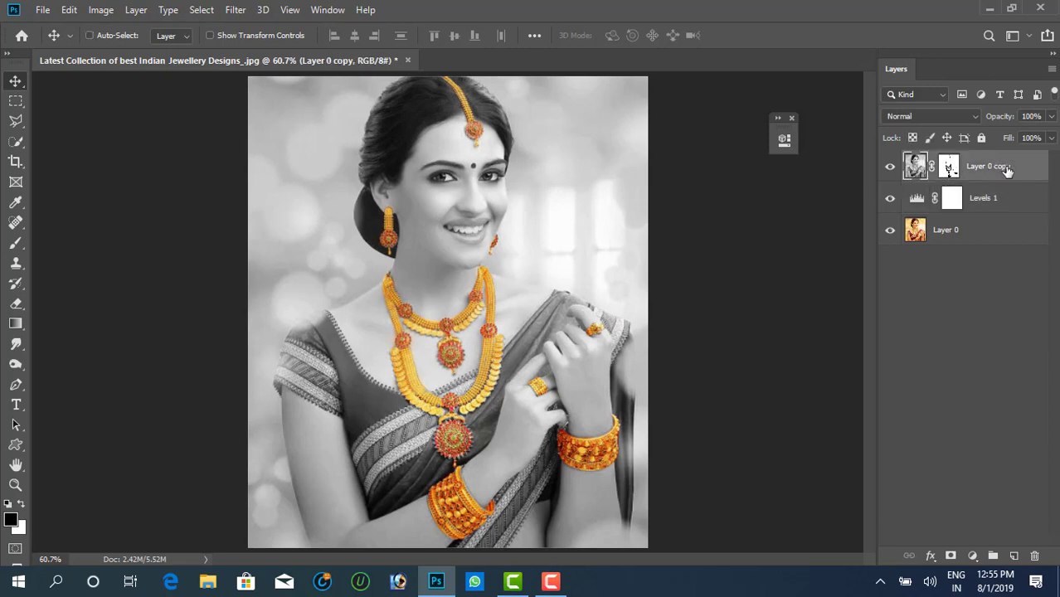
{"action": "key", "text": "ctrl"}
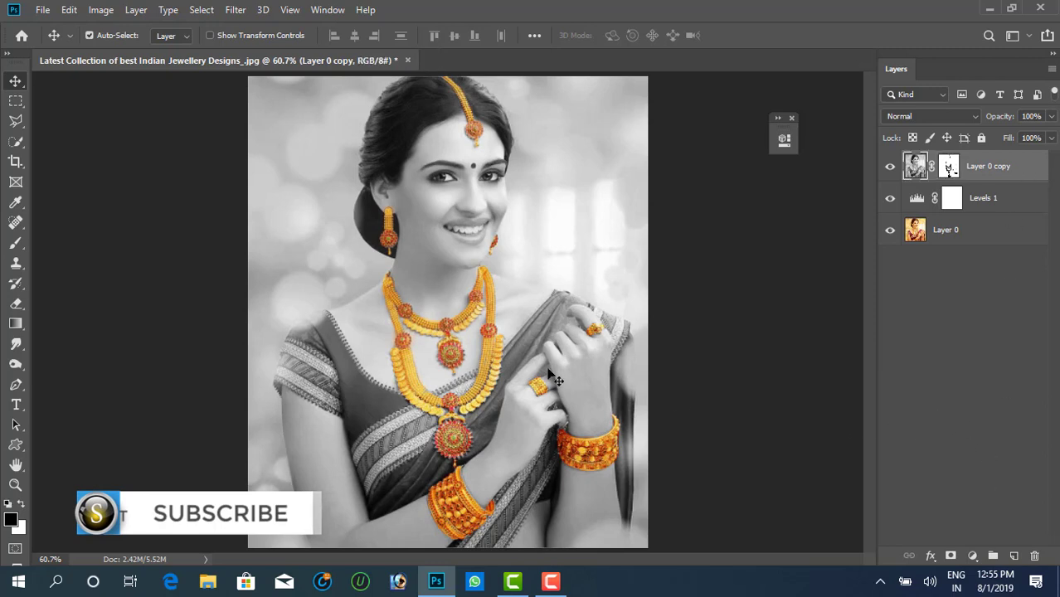
{"action": "left_click", "coordinate": [15, 485]}
{"action": "left_click_drag", "start_coordinate": [476, 217], "coordinate": [455, 221]}
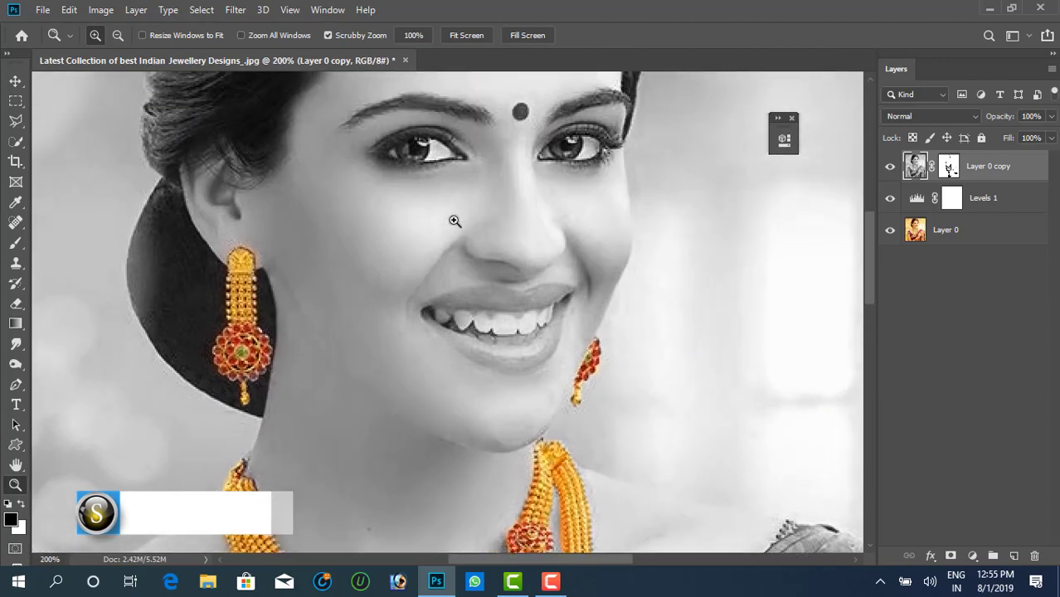
{"action": "scroll", "coordinate": [454, 221], "scroll_direction": "up", "scroll_amount": 3}
{"action": "scroll", "coordinate": [457, 213], "scroll_direction": "up", "scroll_amount": 5}
{"action": "scroll", "coordinate": [457, 212], "scroll_direction": "down", "scroll_amount": 3}
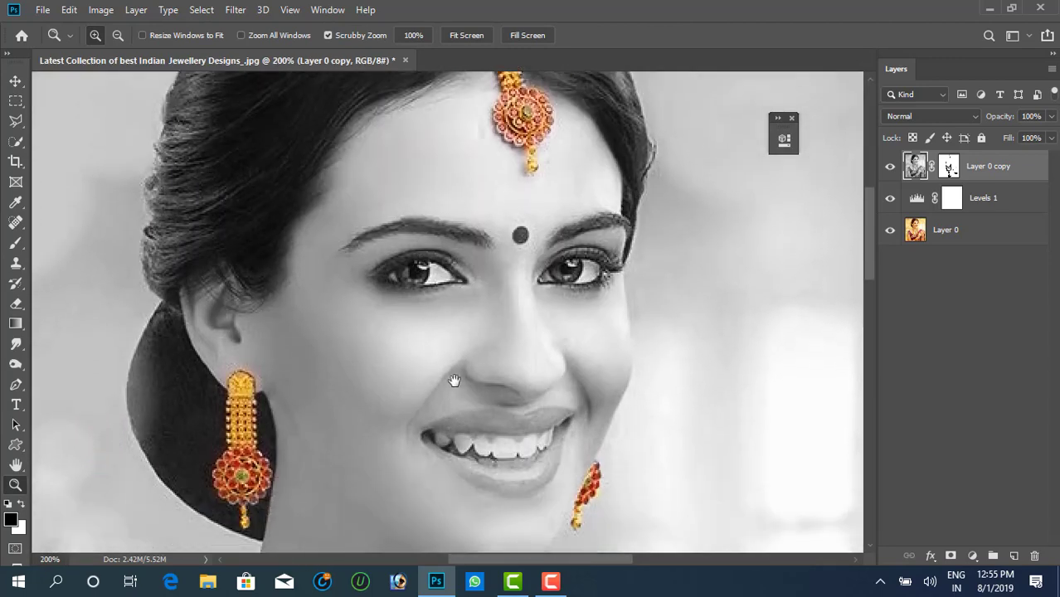
{"action": "scroll", "coordinate": [455, 381], "scroll_direction": "down", "scroll_amount": 5}
{"action": "scroll", "coordinate": [455, 332], "scroll_direction": "down", "scroll_amount": 4}
{"action": "scroll", "coordinate": [465, 266], "scroll_direction": "down", "scroll_amount": 2}
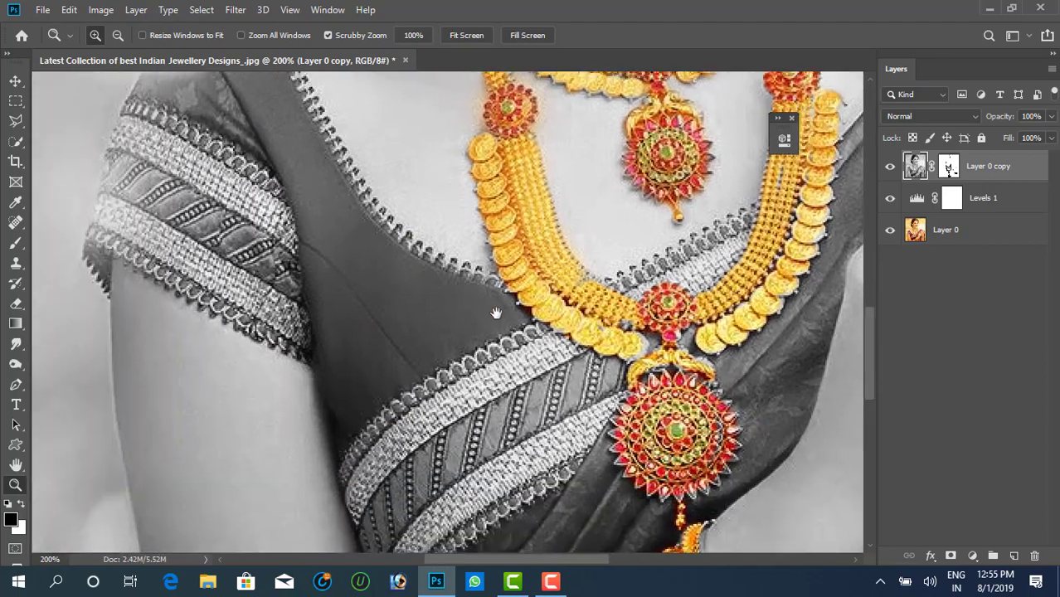
{"action": "scroll", "coordinate": [490, 324], "scroll_direction": "down", "scroll_amount": 3}
{"action": "scroll", "coordinate": [464, 348], "scroll_direction": "right", "scroll_amount": 5}
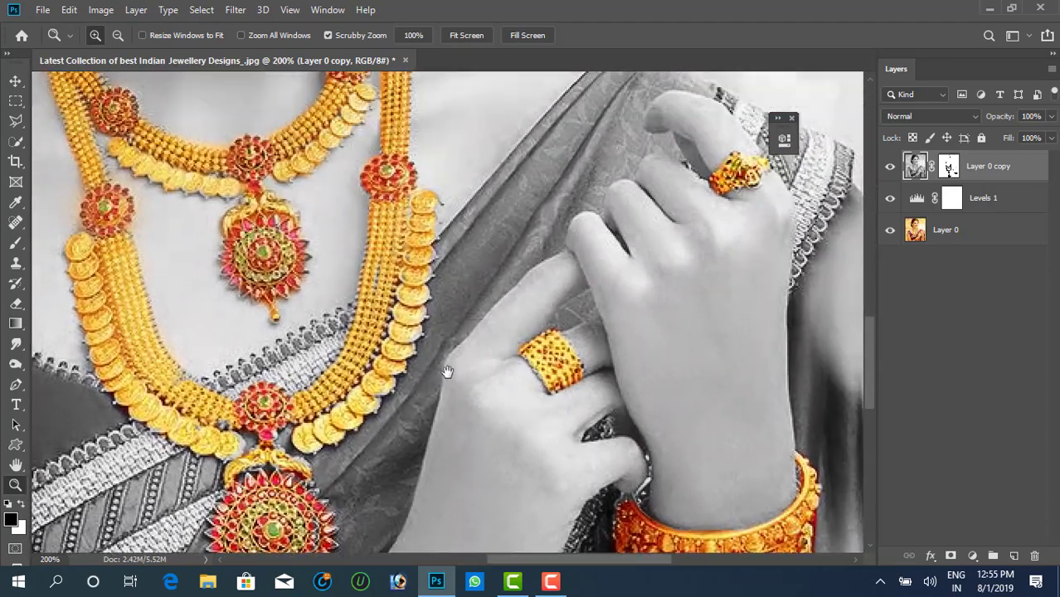
{"action": "scroll", "coordinate": [447, 371], "scroll_direction": "up", "scroll_amount": 3}
{"action": "scroll", "coordinate": [449, 481], "scroll_direction": "left", "scroll_amount": 2}
{"action": "scroll", "coordinate": [449, 481], "scroll_direction": "up", "scroll_amount": 3}
{"action": "scroll", "coordinate": [343, 390], "scroll_direction": "up", "scroll_amount": 3}
{"action": "scroll", "coordinate": [363, 474], "scroll_direction": "up", "scroll_amount": 2}
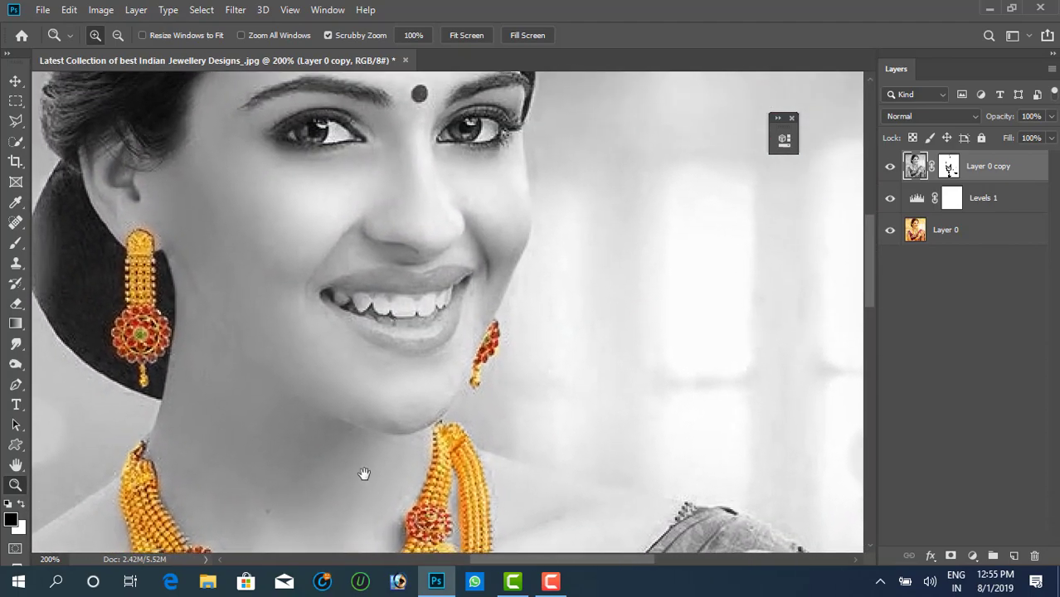
{"action": "mouse_move", "coordinate": [363, 473]}
{"action": "left_mouse_down"}
{"action": "mouse_move", "coordinate": [367, 505]}
{"action": "mouse_move", "coordinate": [393, 521]}
{"action": "mouse_move", "coordinate": [393, 559]}
{"action": "left_mouse_up"}
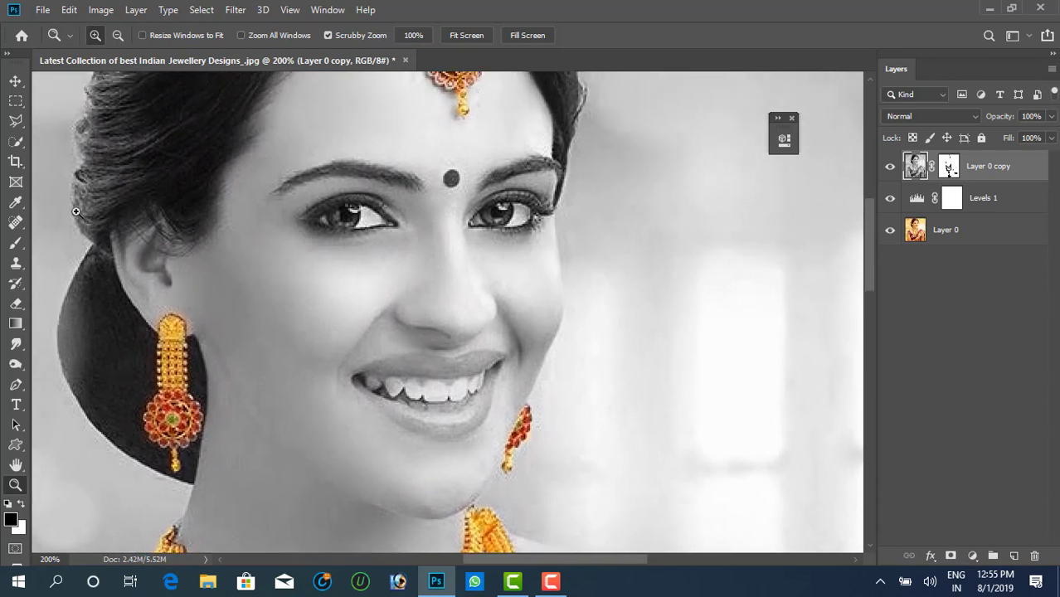
{"action": "left_click", "coordinate": [14, 81]}
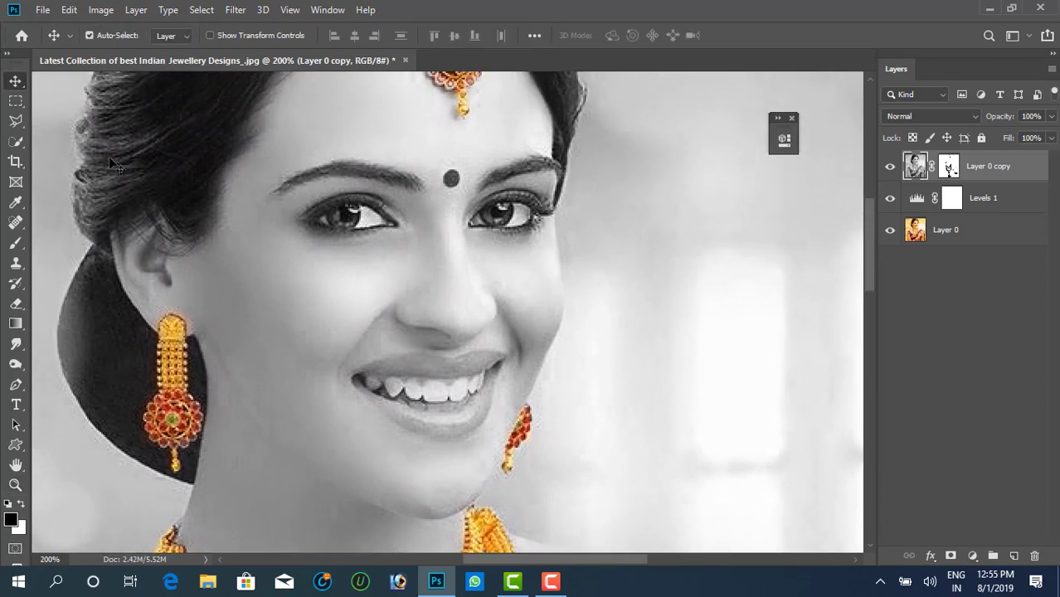